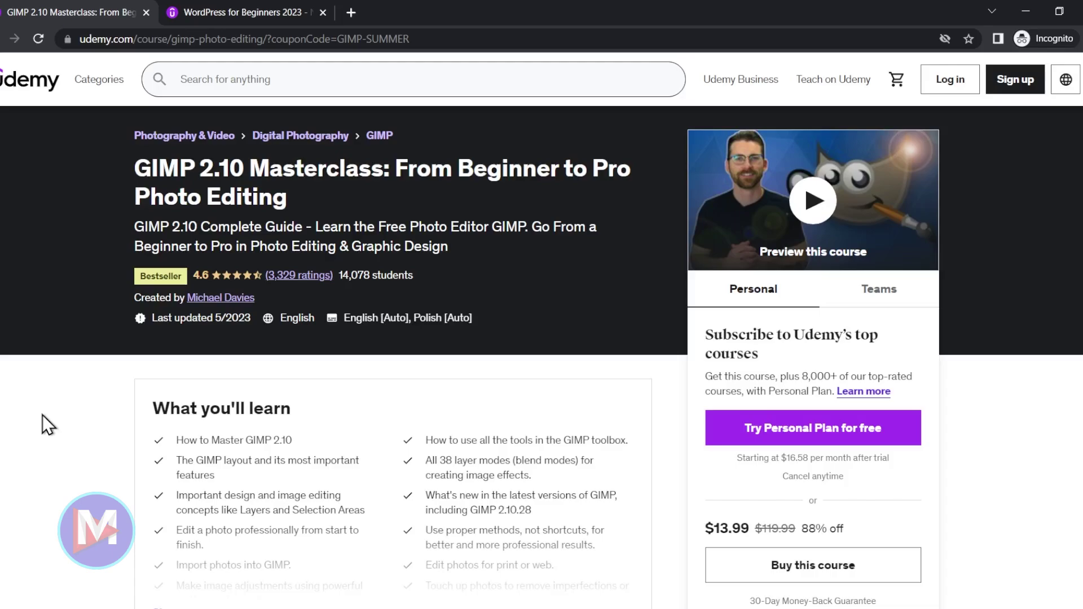
Leave the Udemy course page and bring up GIMP 2.99.12's welcome screen.
key(ctrl+Tab)
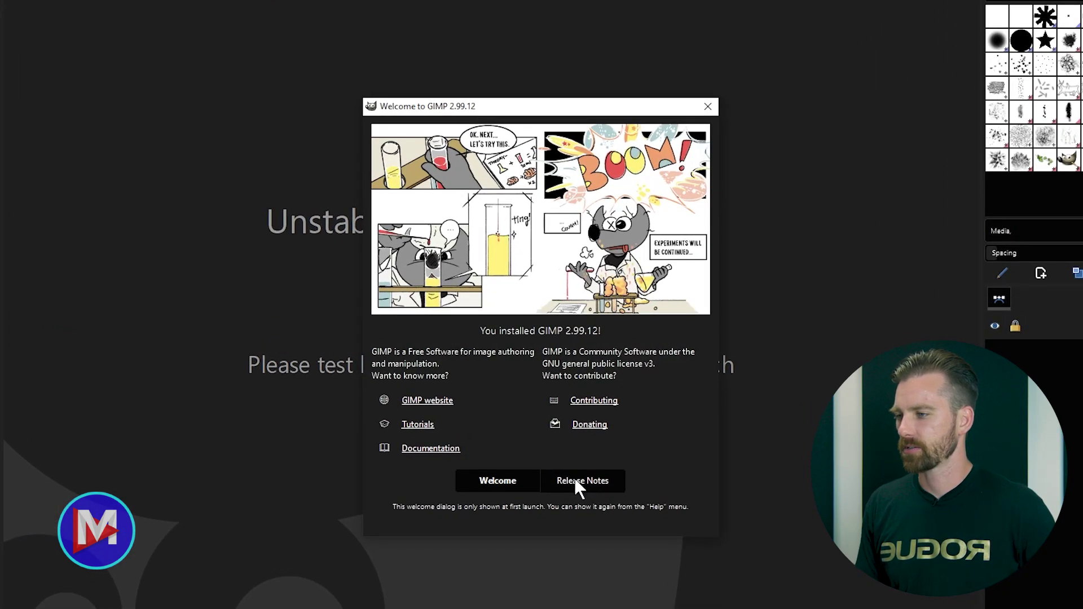
Show the GIMP 2.99.12 release notes in the Welcome dialog and scroll through the list and back to the top.
click(575, 479)
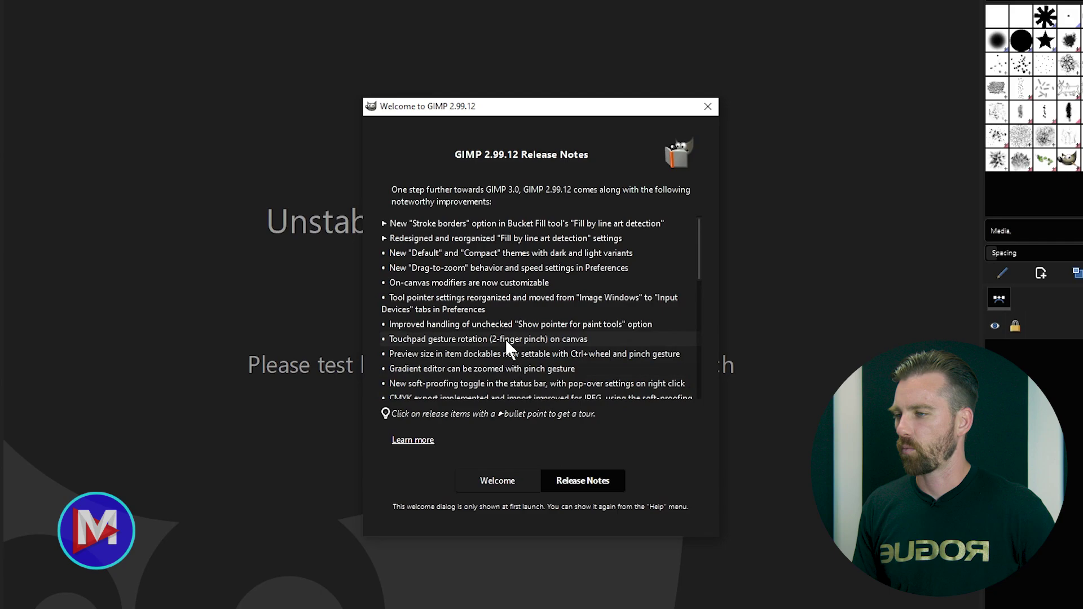
scroll(505, 339, down, 10)
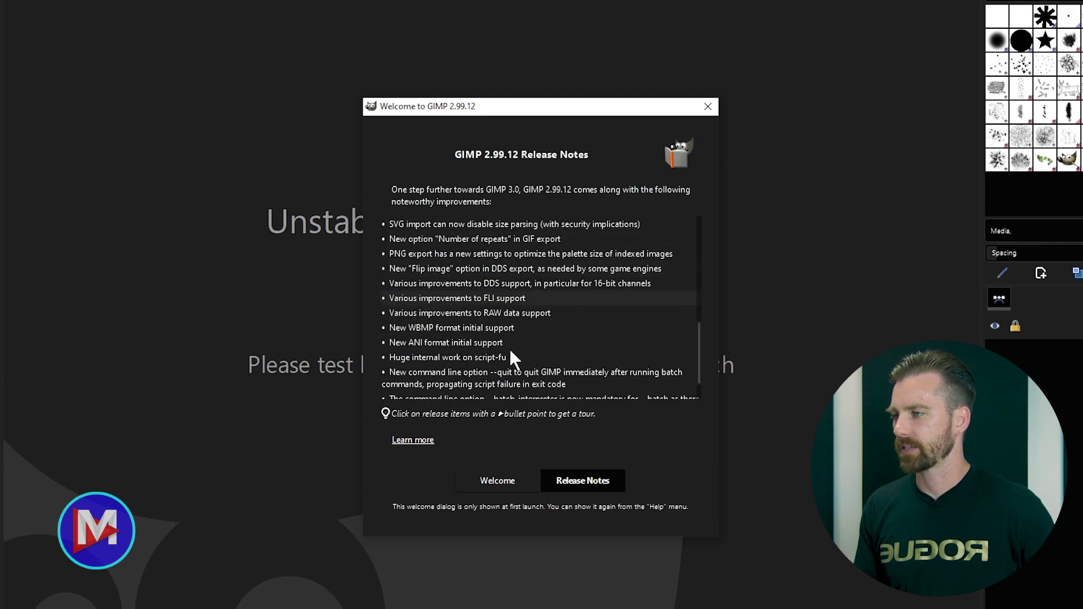
scroll(510, 350, down, 2)
scroll(502, 352, up, 8)
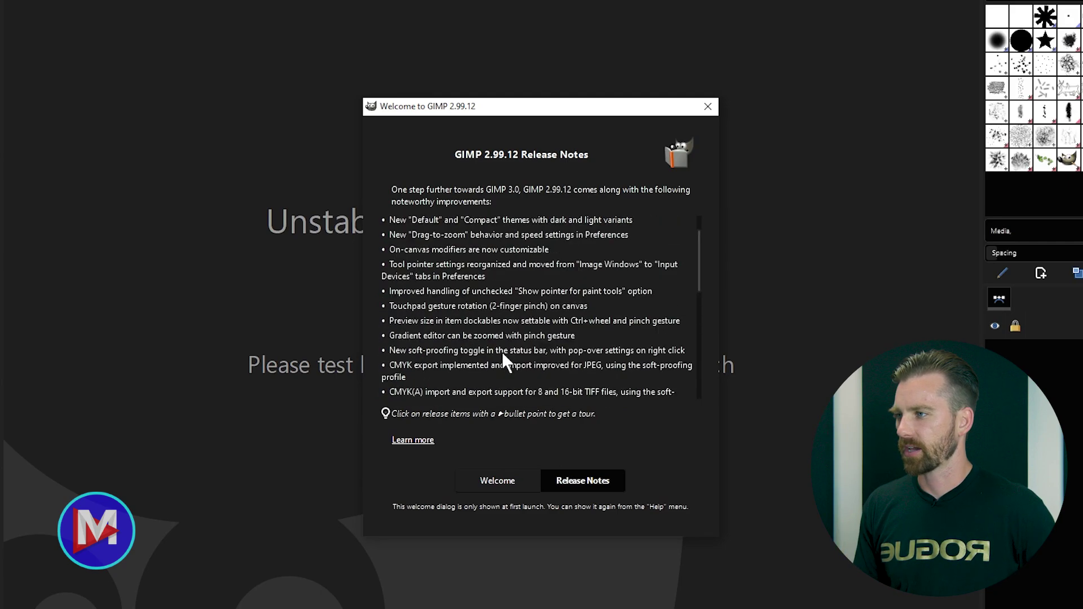
scroll(500, 353, up, 2)
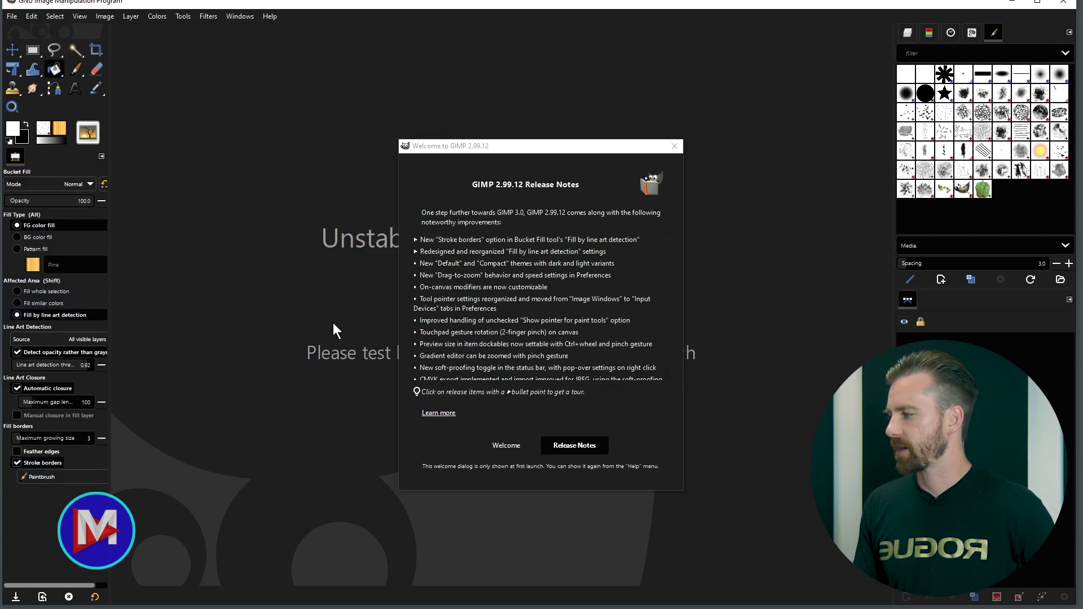
Run the guided tours for the line art detection release items, including the reorganized settings.
click(479, 252)
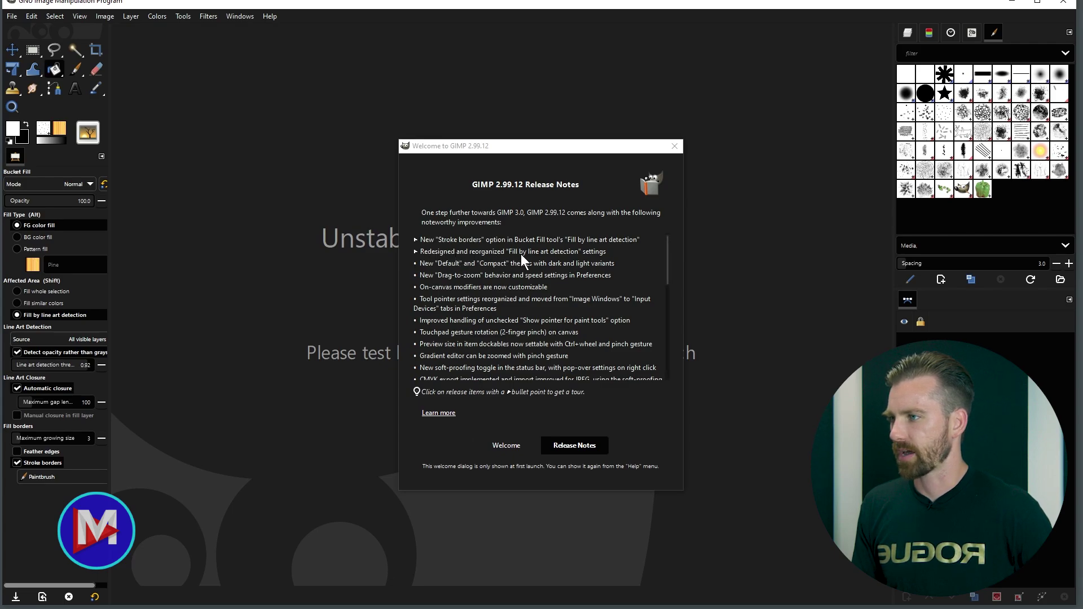
click(424, 252)
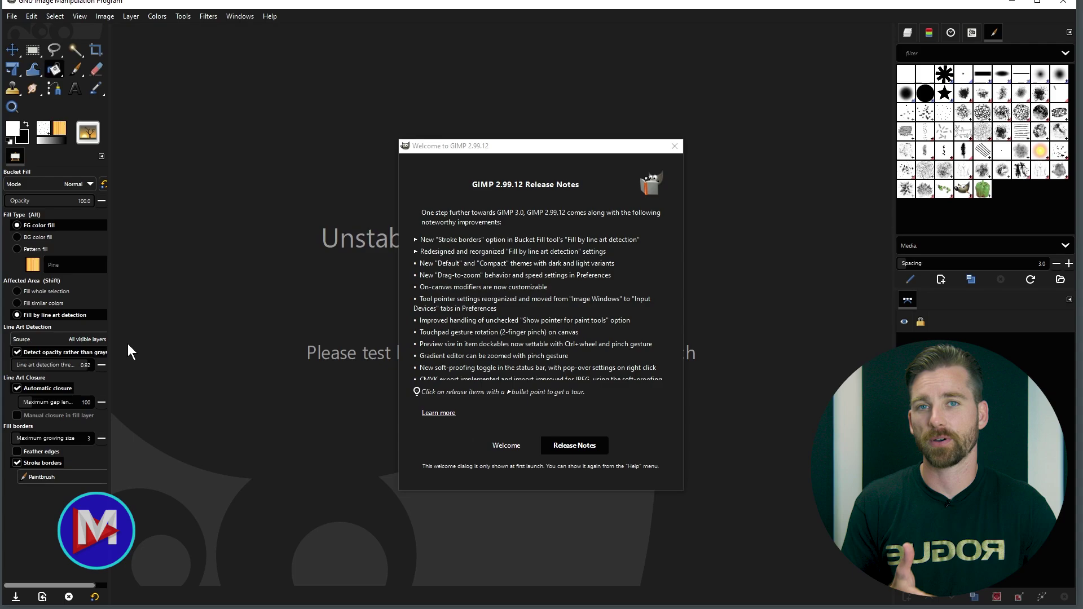
Close the Welcome dialog, reopen it from Help > Welcome Dialog, and close it again.
click(439, 278)
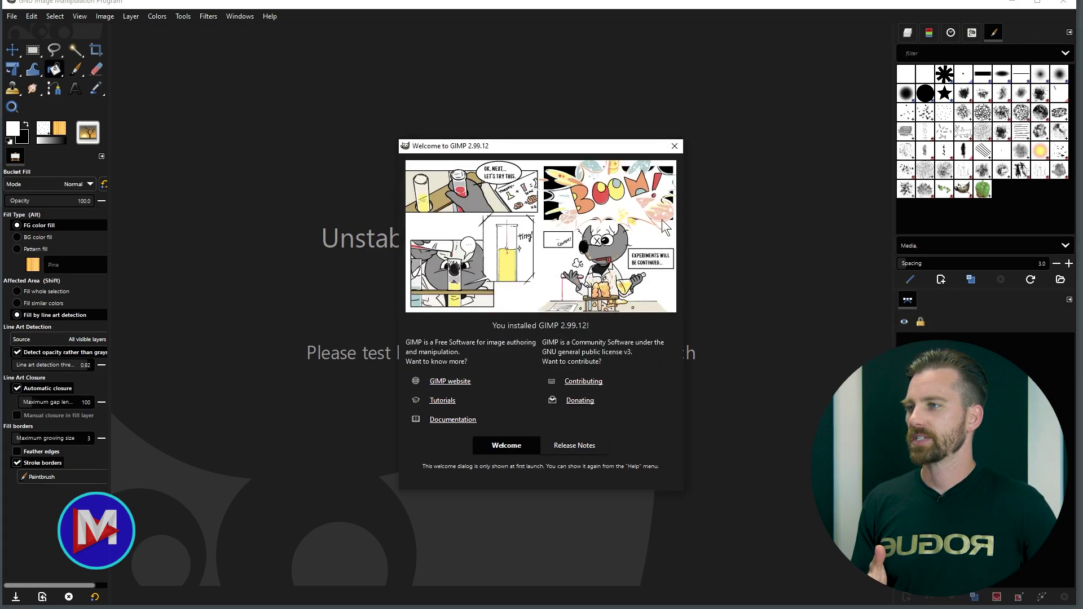
click(675, 147)
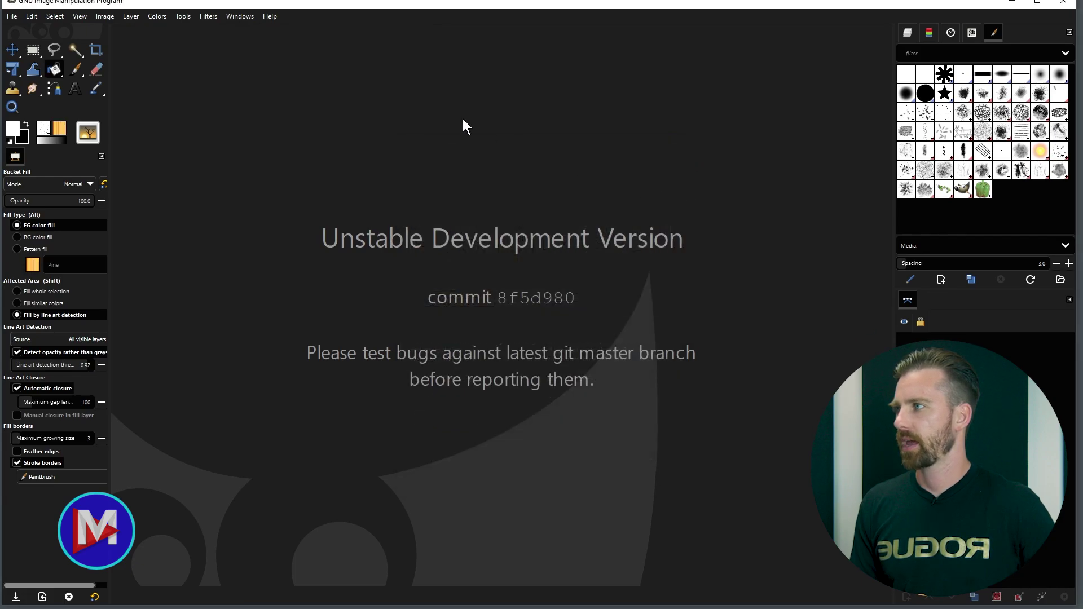
click(270, 17)
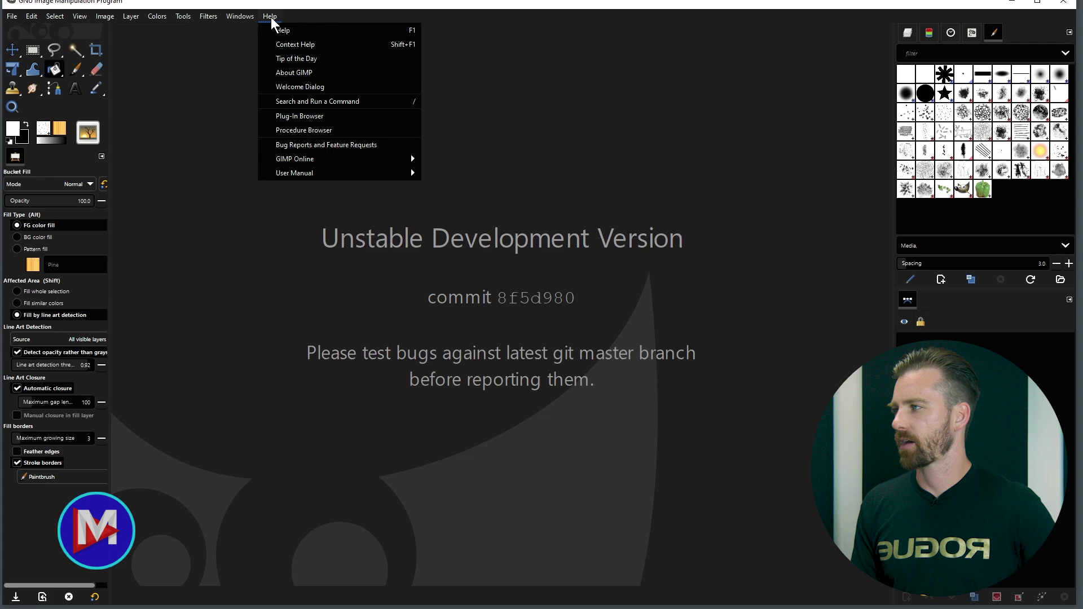
click(299, 87)
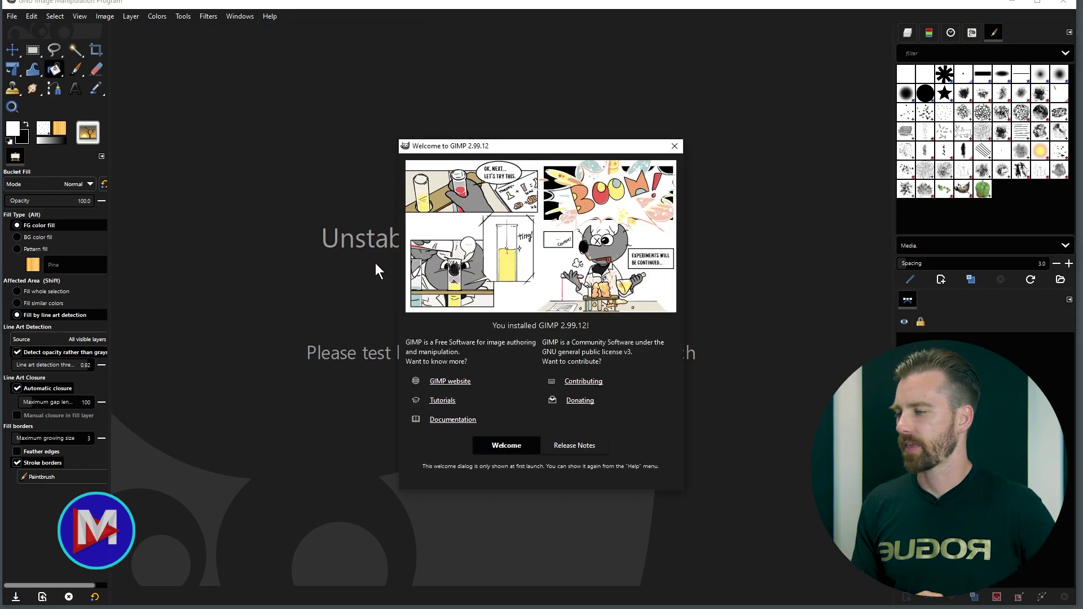
click(675, 146)
Switch to the Move tool, reset colours to black and white, and start a new image.
key(m)
key(d)
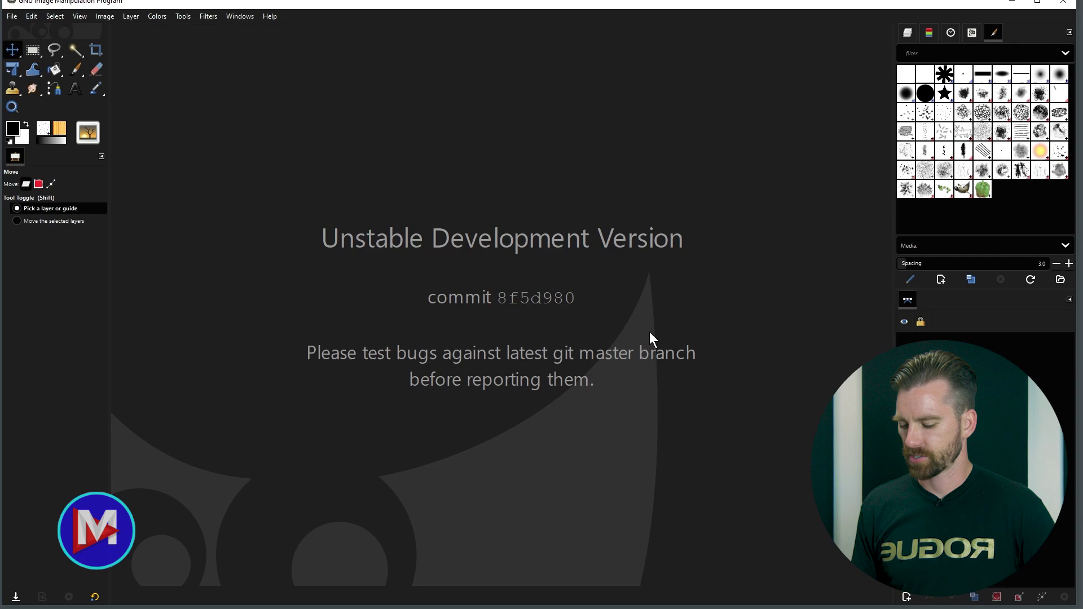
key(ctrl+n)
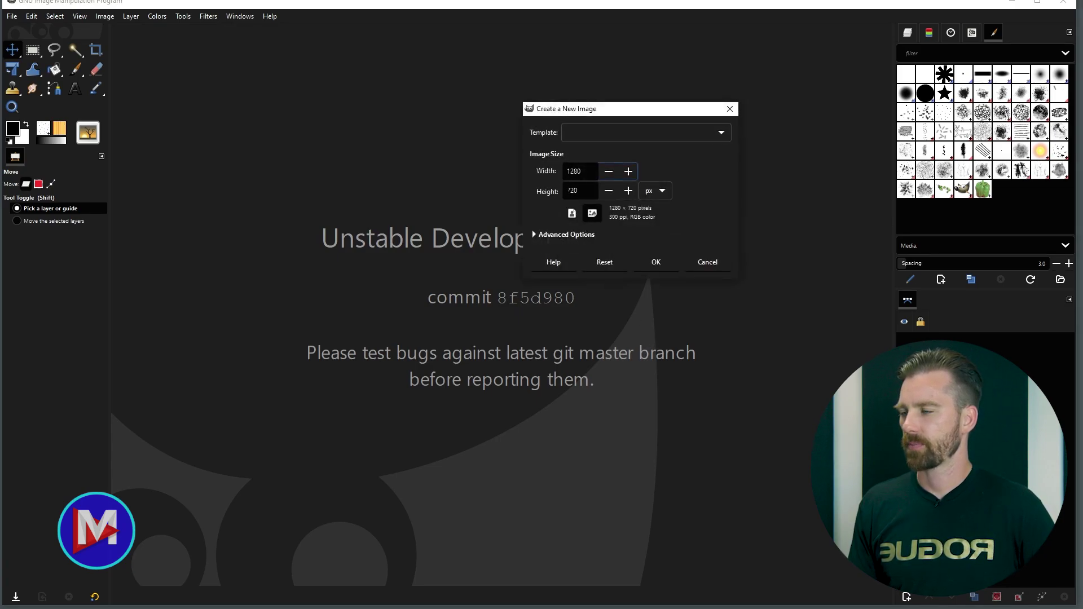
Create the blank 1280×720 image and size the Paintbrush's Bristles 03 brush to 119.
click(654, 262)
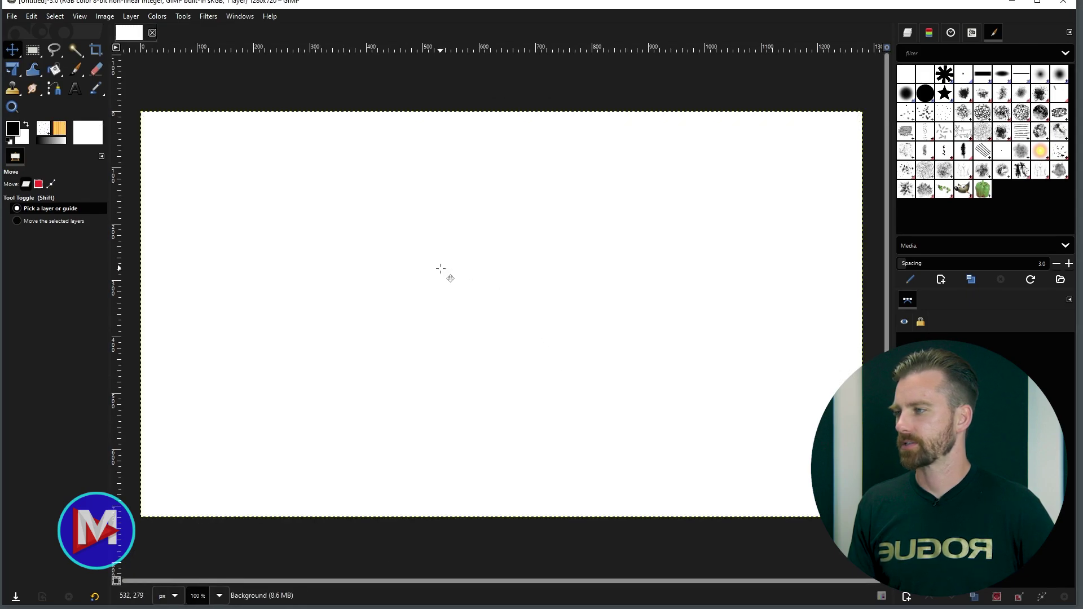
click(76, 74)
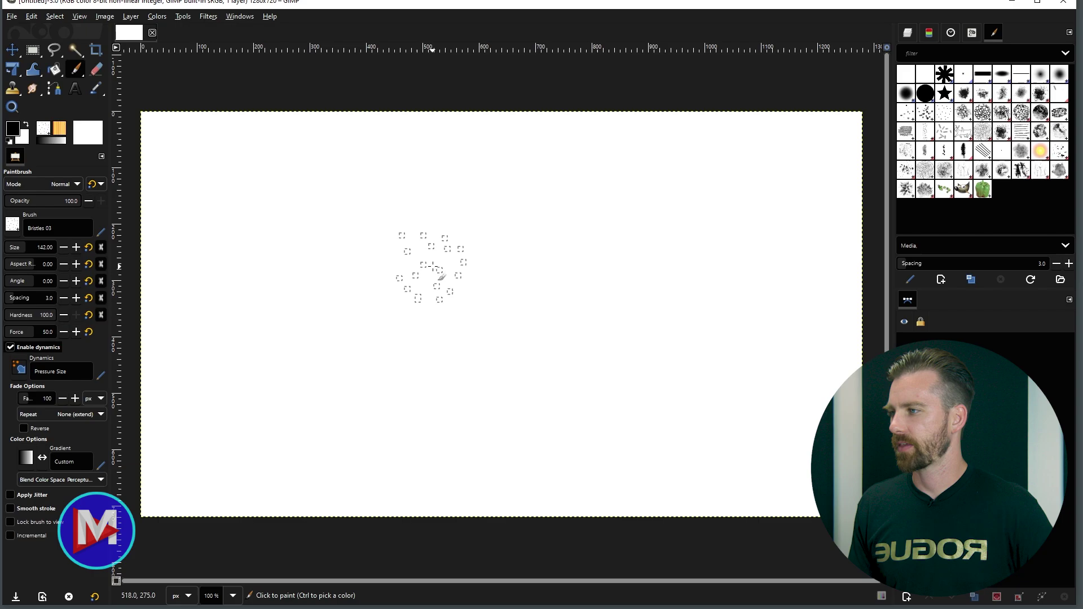
key(bracketleft)
key(bracketleft)
key(bracketleft)
key(bracketleft)
key(bracketleft)
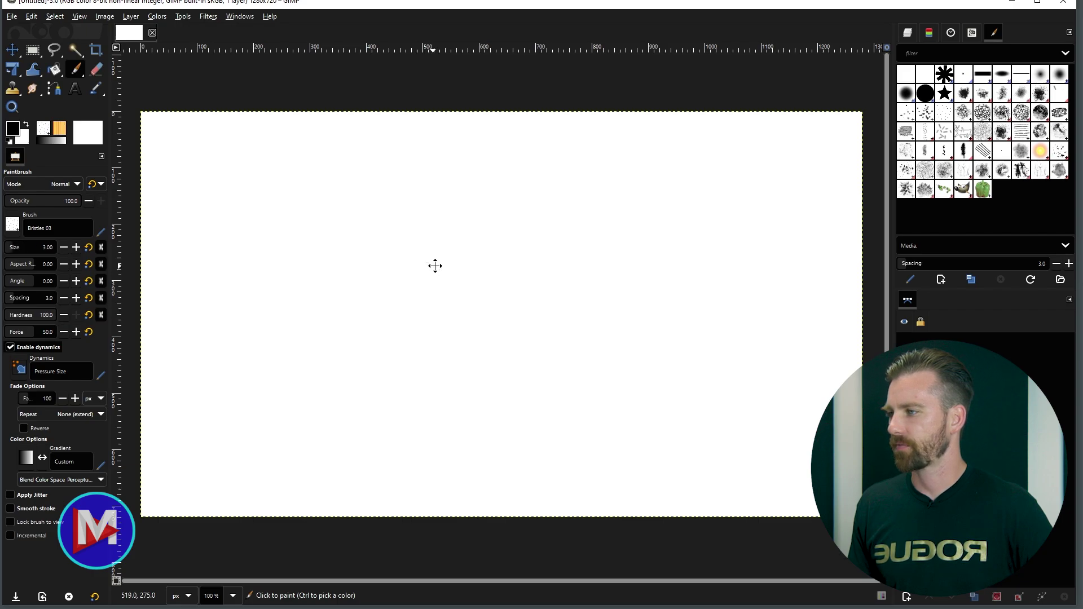
key(bracketright)
key(bracketright)
key(bracketright)
mouse_move(473, 265)
mouse_down()
mouse_move(699, 242)
mouse_move(426, 248)
mouse_up()
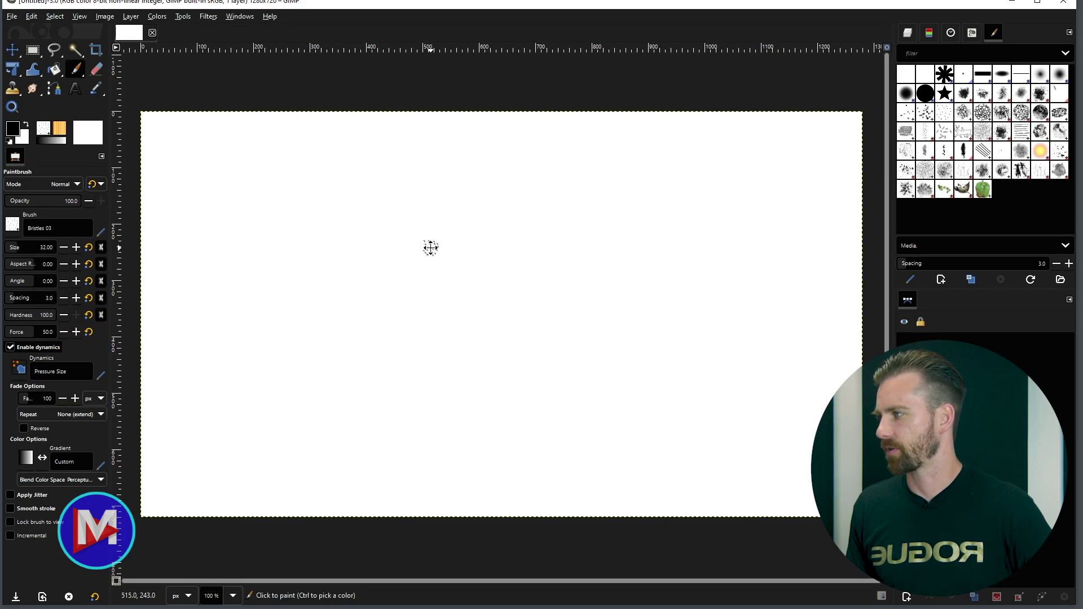
mouse_move(423, 246)
mouse_down()
mouse_move(220, 244)
mouse_move(510, 242)
mouse_move(205, 246)
mouse_move(530, 242)
mouse_move(351, 240)
mouse_move(604, 221)
mouse_move(321, 238)
mouse_up()
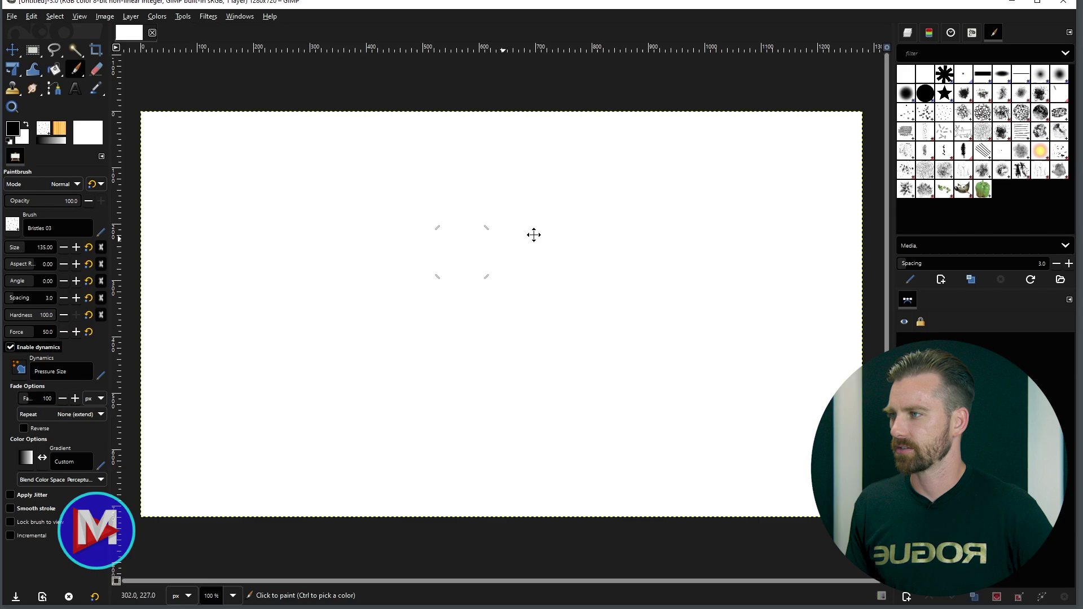
key(bracketright)
key(bracketright)
key(bracketright)
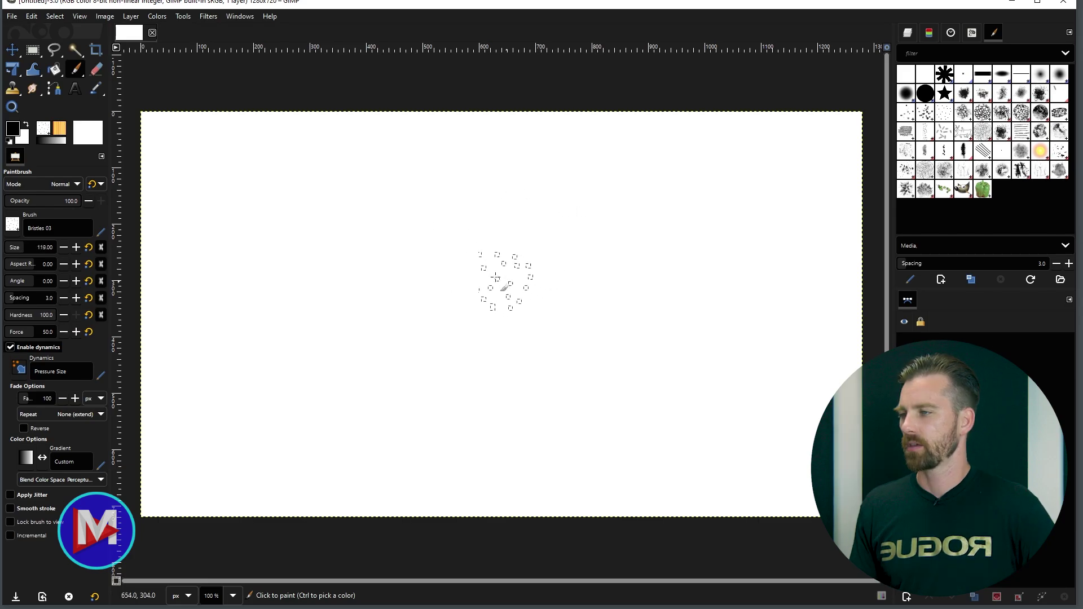
Pick the 2. Hardness 025 brush and reduce its size to 26.
click(11, 229)
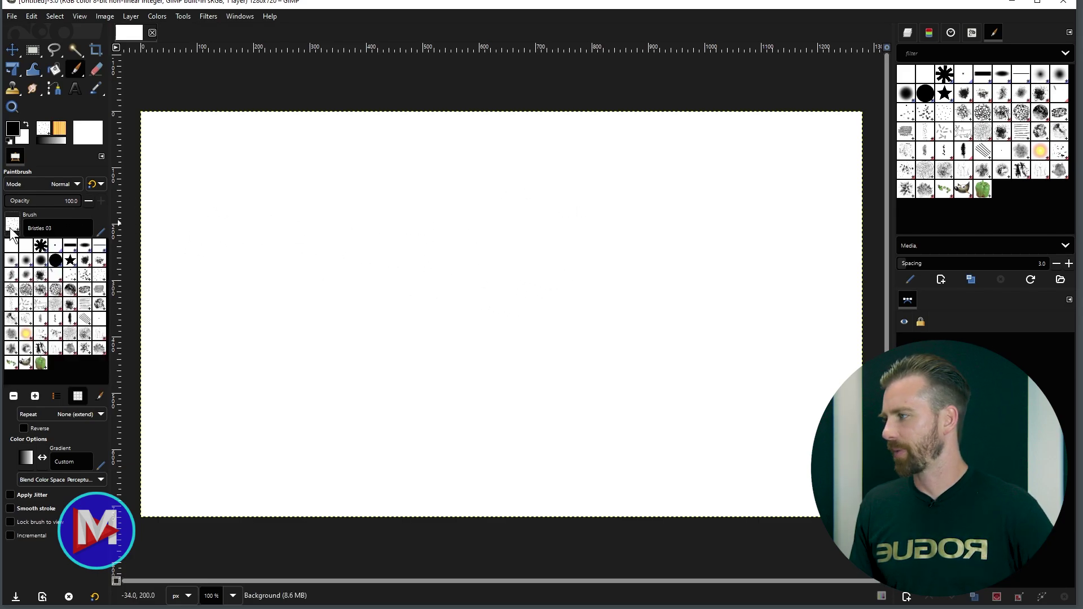
click(10, 261)
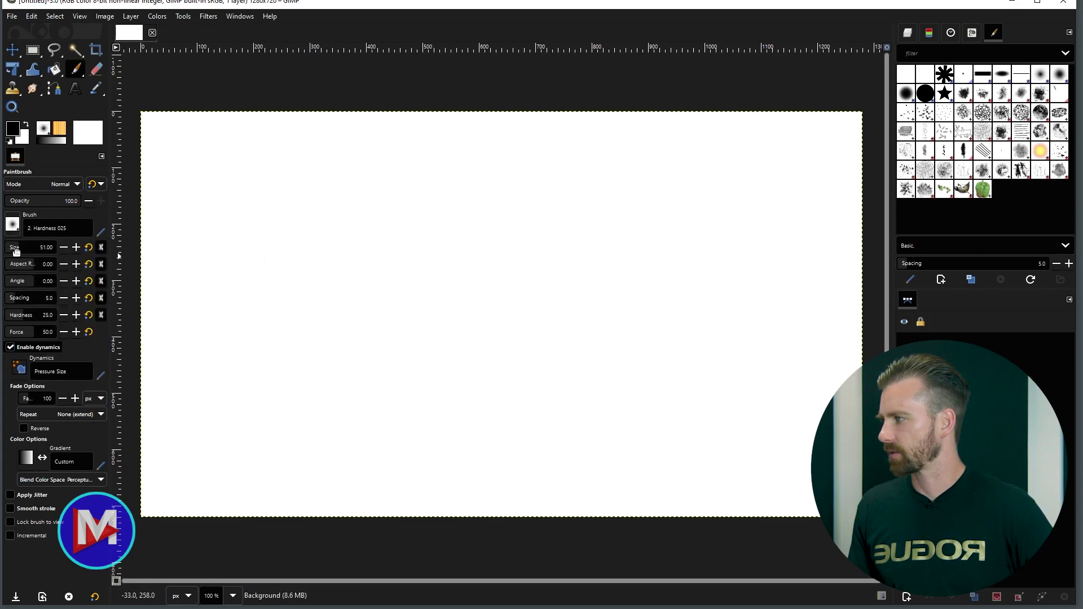
drag(16, 251, 13, 247)
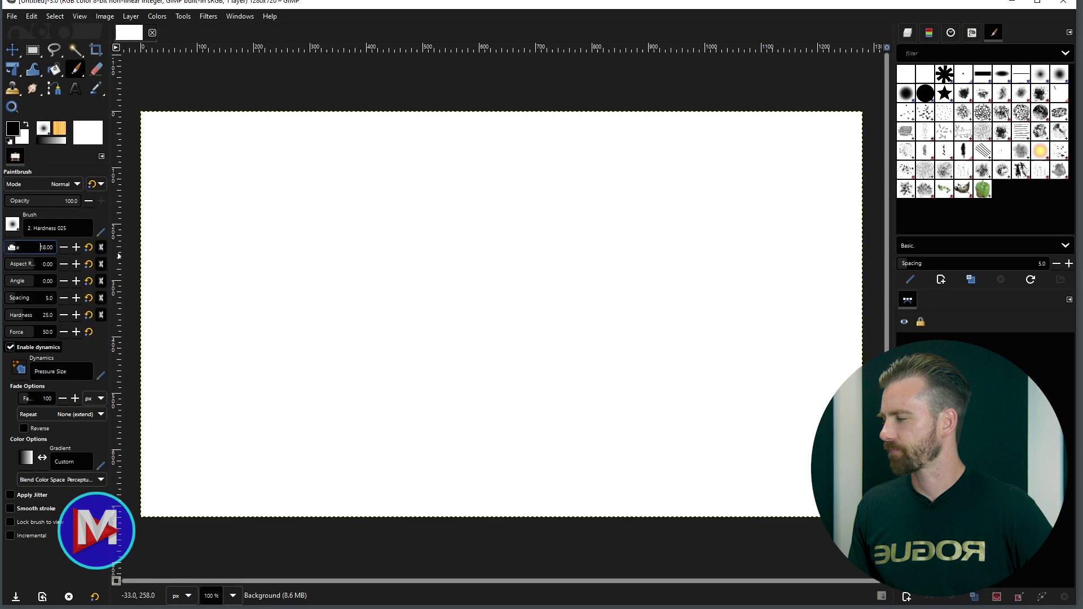
Paint test strokes while resizing the brush on canvas, then undo them all.
mouse_move(276, 219)
mouse_down()
mouse_move(320, 228)
mouse_move(333, 322)
mouse_move(396, 210)
mouse_move(403, 280)
mouse_up()
drag(505, 215, 535, 215)
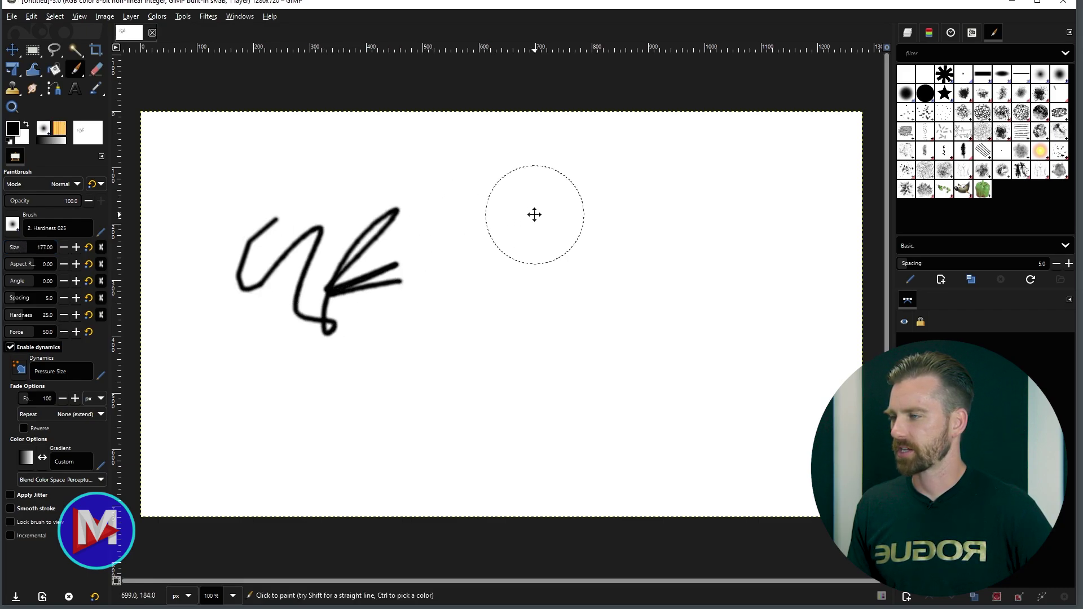
mouse_move(451, 212)
mouse_down()
mouse_move(456, 269)
mouse_move(636, 205)
mouse_move(491, 375)
mouse_move(235, 353)
mouse_move(580, 188)
mouse_move(429, 278)
mouse_move(530, 370)
mouse_move(587, 343)
mouse_move(411, 245)
mouse_move(395, 223)
mouse_up()
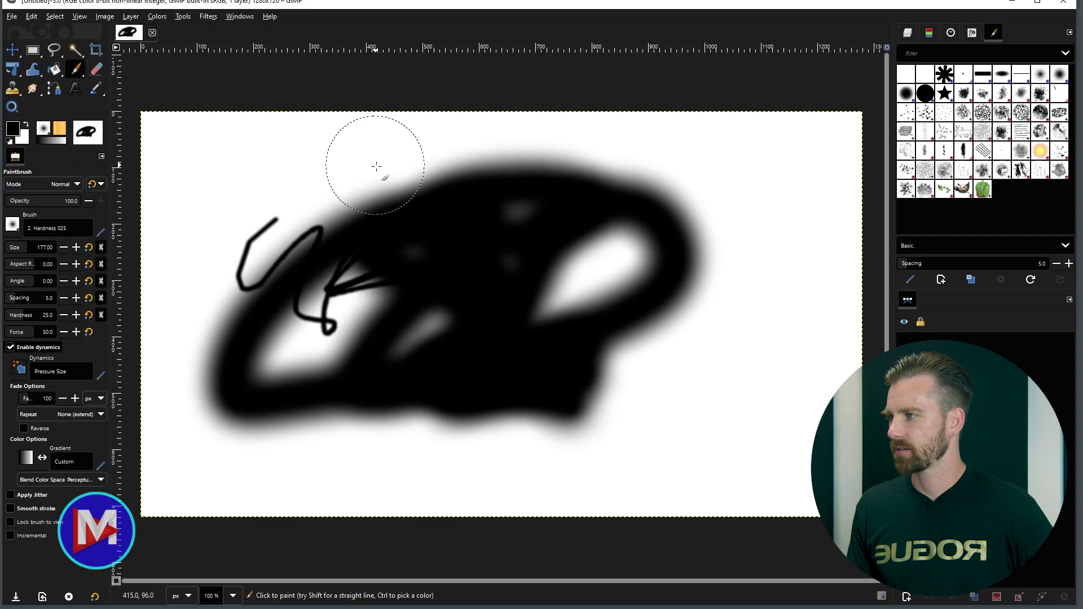
mouse_move(373, 162)
mouse_down()
mouse_move(332, 166)
mouse_move(370, 162)
mouse_move(300, 171)
mouse_move(403, 149)
mouse_move(590, 144)
mouse_move(707, 204)
mouse_move(676, 321)
mouse_move(659, 319)
mouse_move(647, 379)
mouse_move(679, 389)
mouse_up()
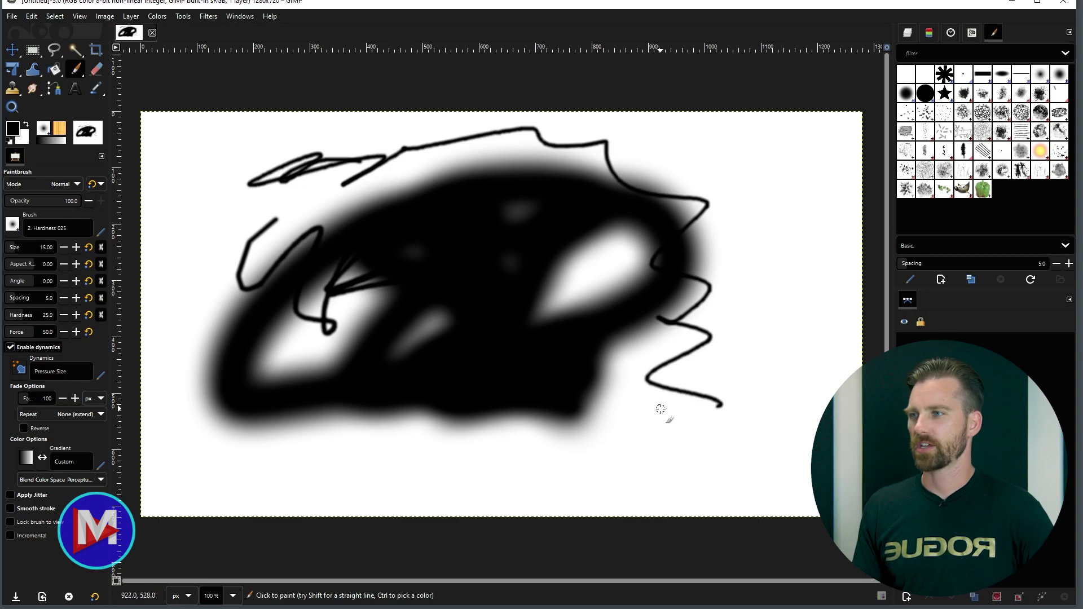
key(ctrl+z)
key(ctrl+z)
key(ctrl+z)
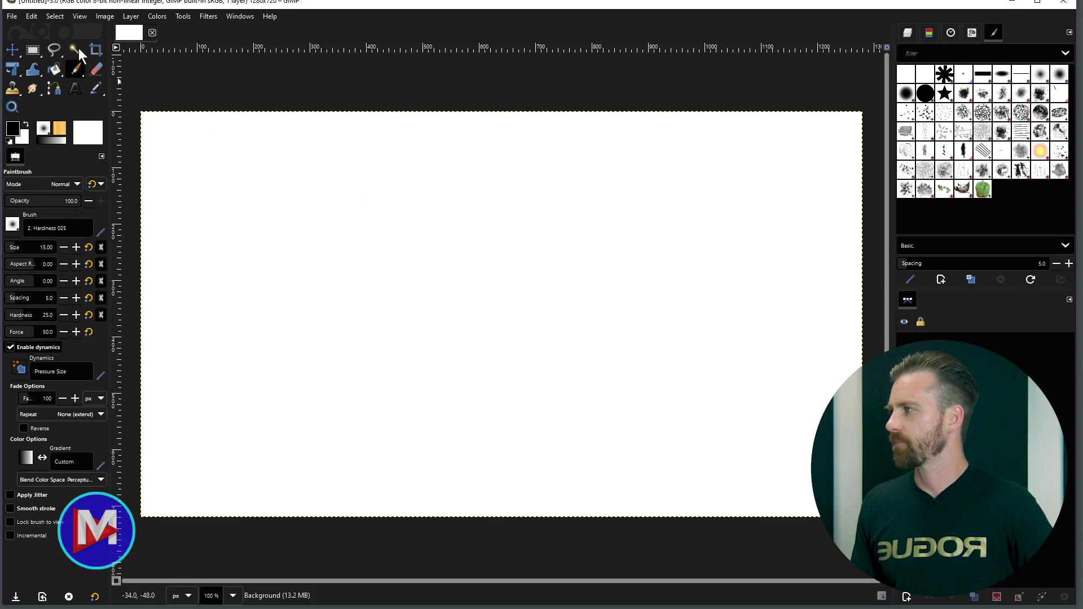
Open the Preferences on the Canvas Interaction Modifiers page.
click(33, 16)
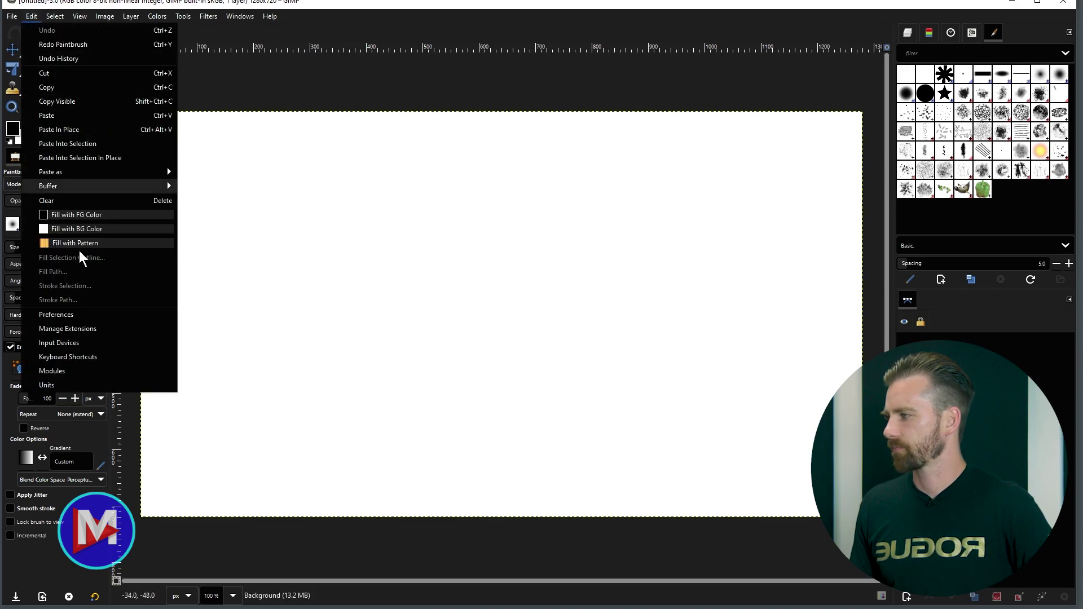
click(82, 315)
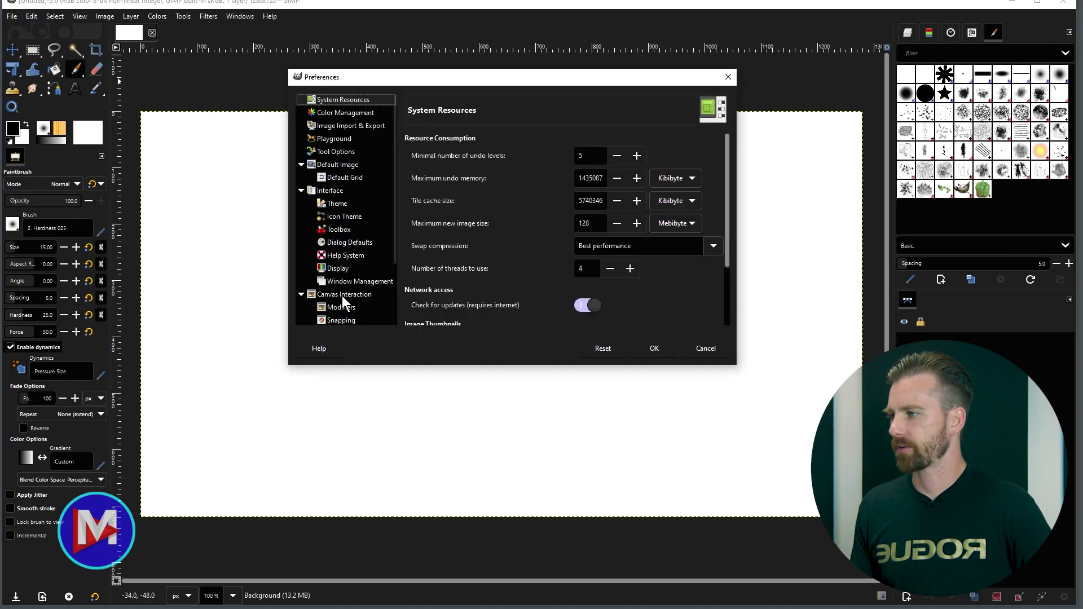
click(338, 308)
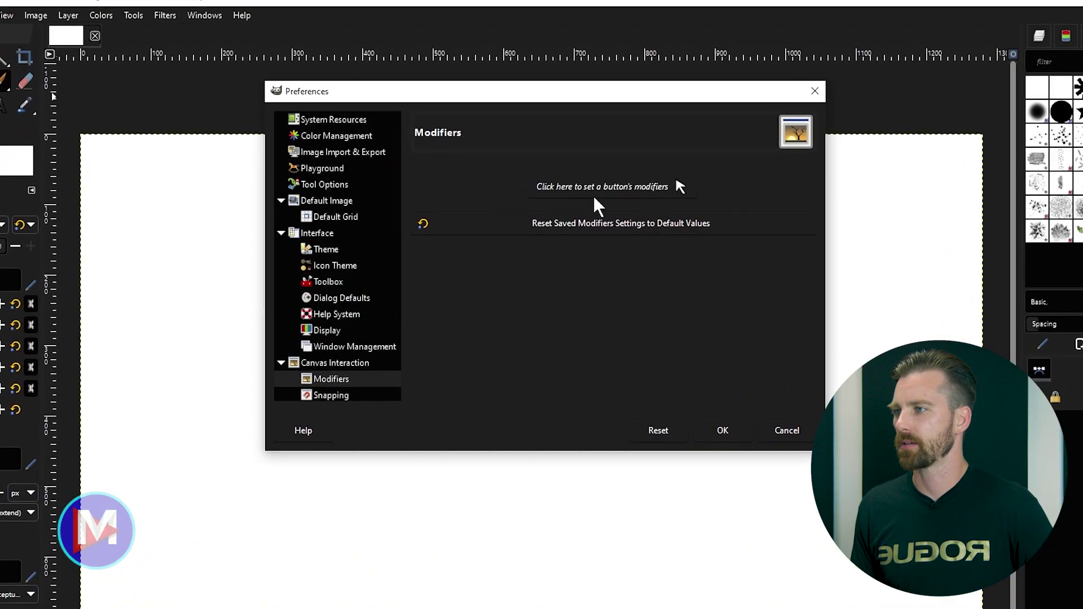
Map Shift + pointer button 5 to Rotate View by 15 degree steps and save.
click(625, 188)
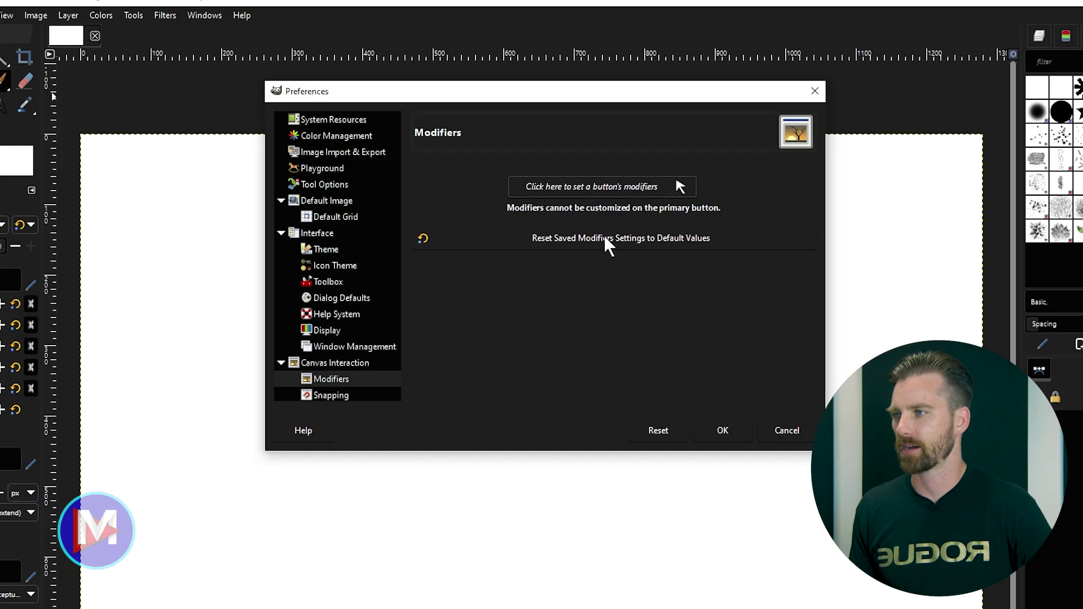
right_click(624, 188)
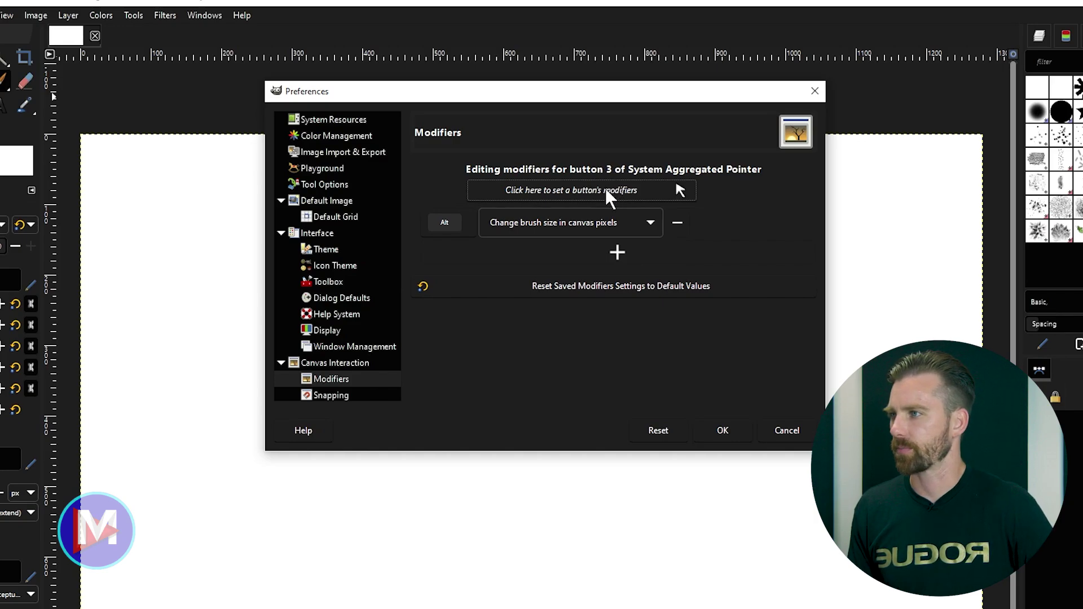
click(606, 192)
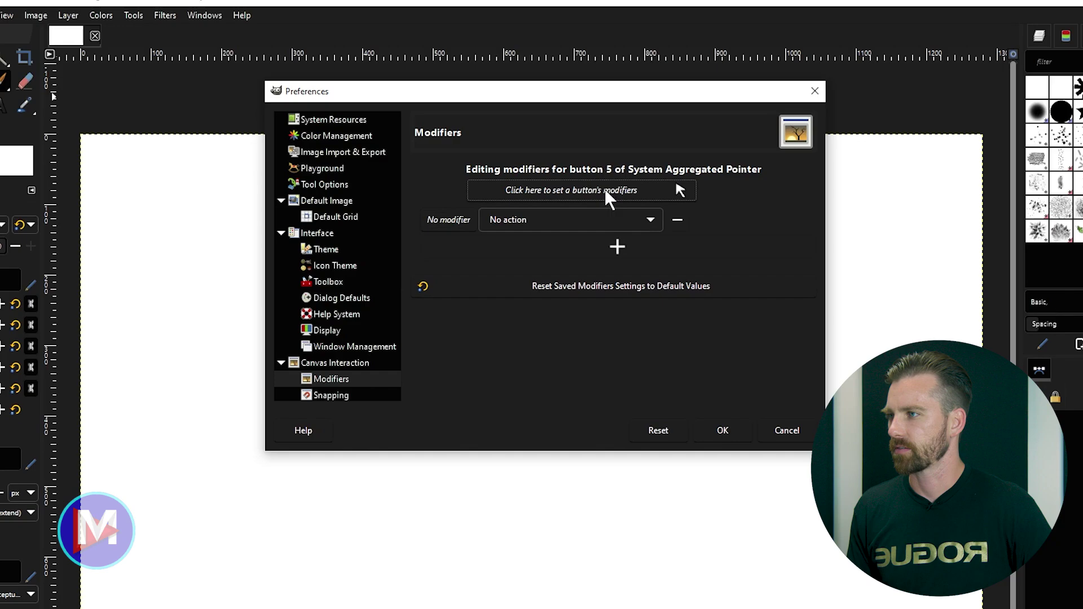
click(594, 223)
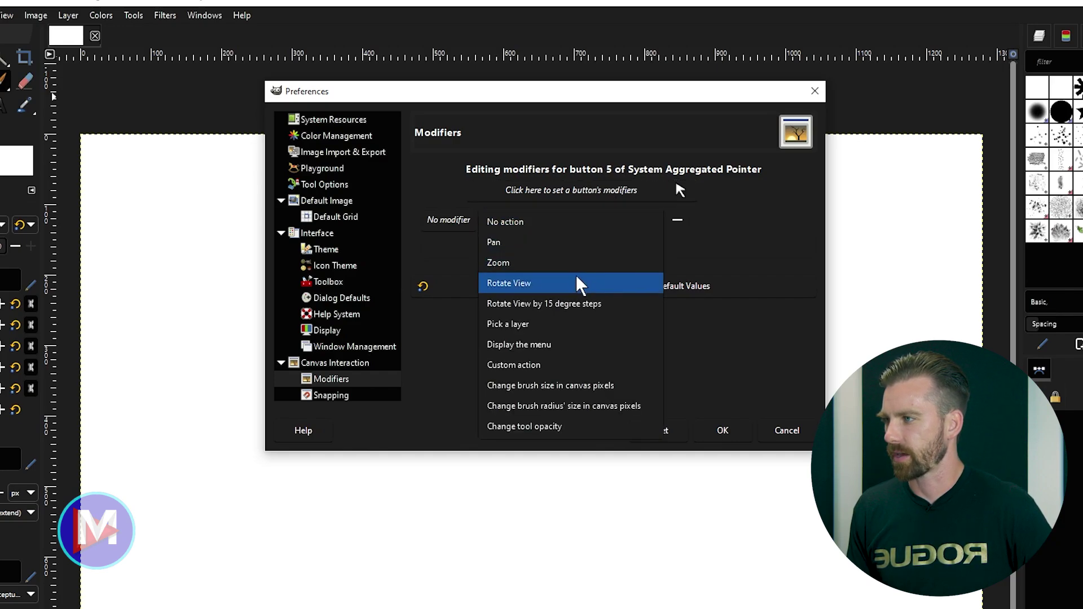
click(589, 308)
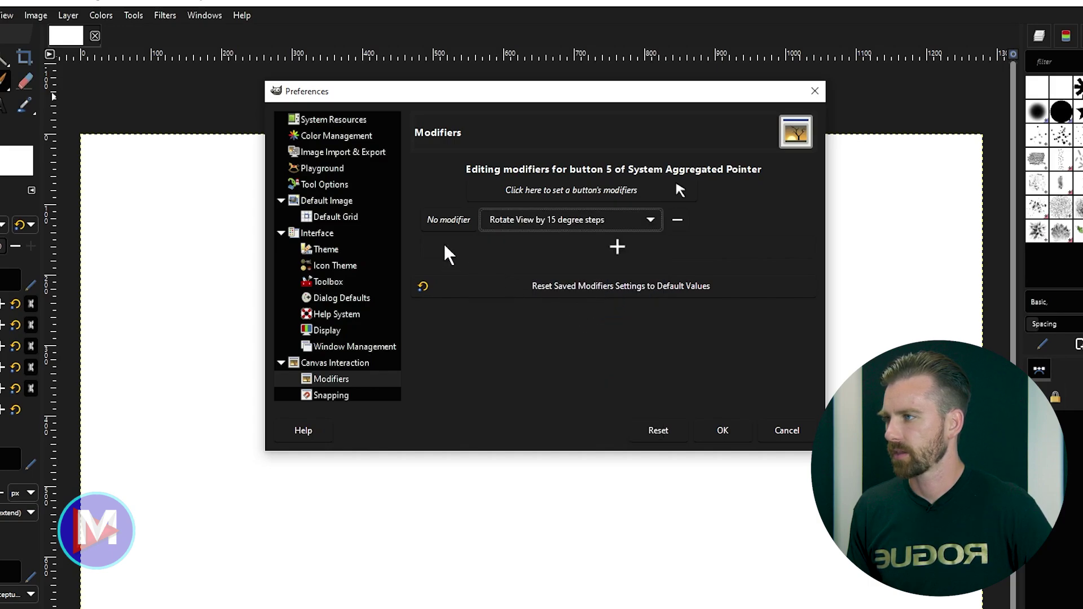
click(446, 221)
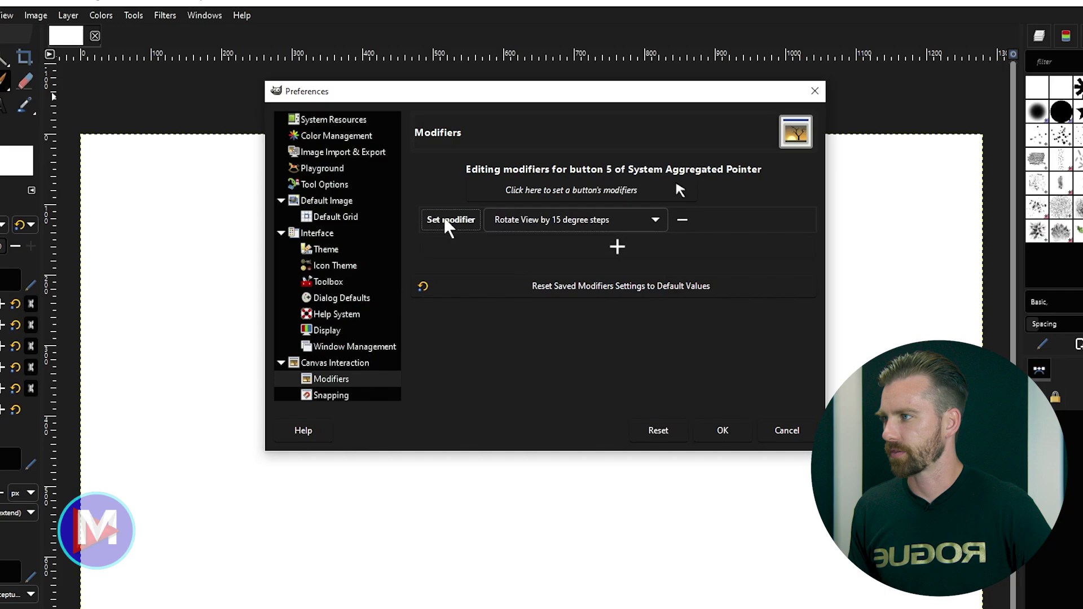
click(445, 222)
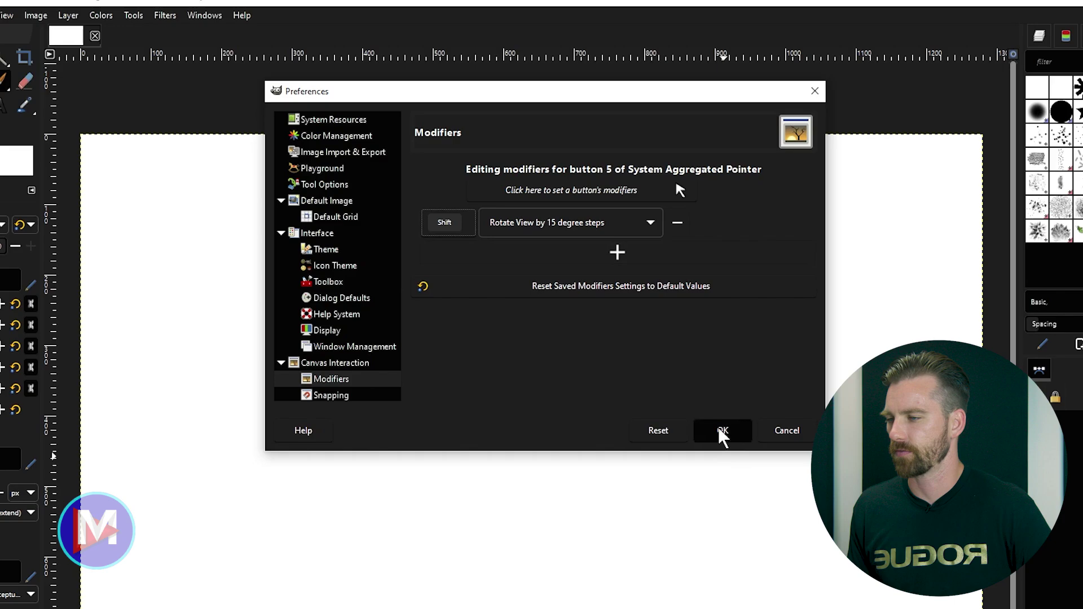
click(725, 431)
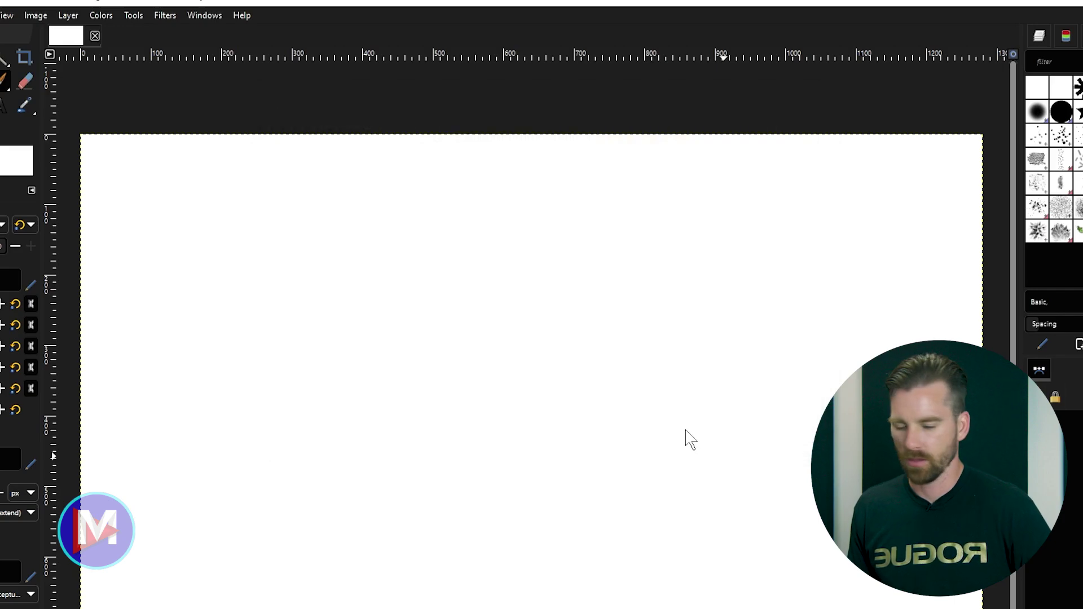
drag(684, 446, 809, 331)
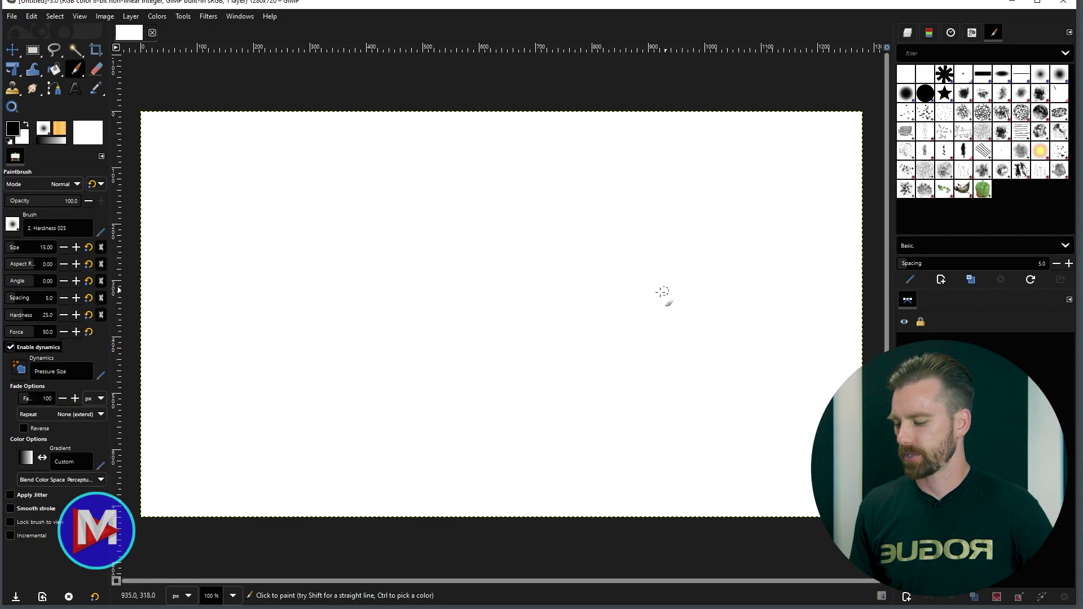
key(ctrl)
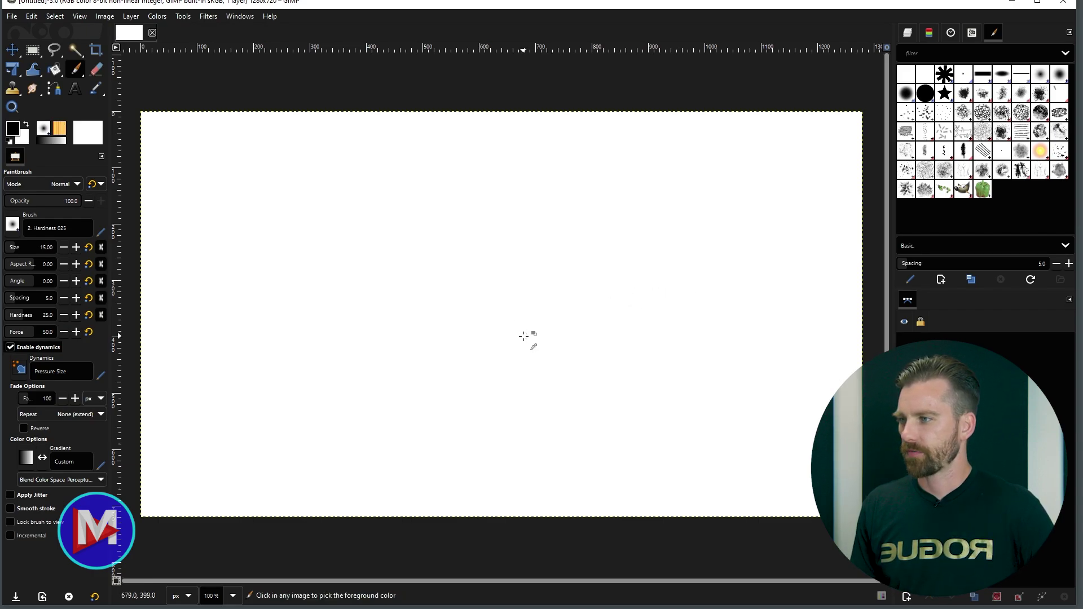
scroll(523, 336, up, 2)
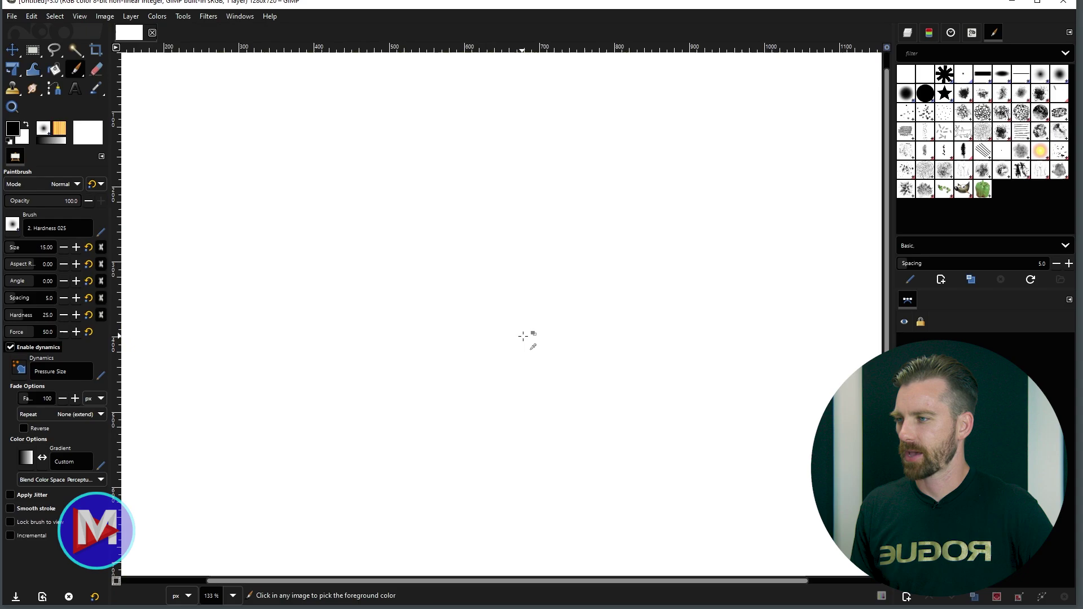
scroll(525, 333, down, 4)
scroll(525, 333, up, 3)
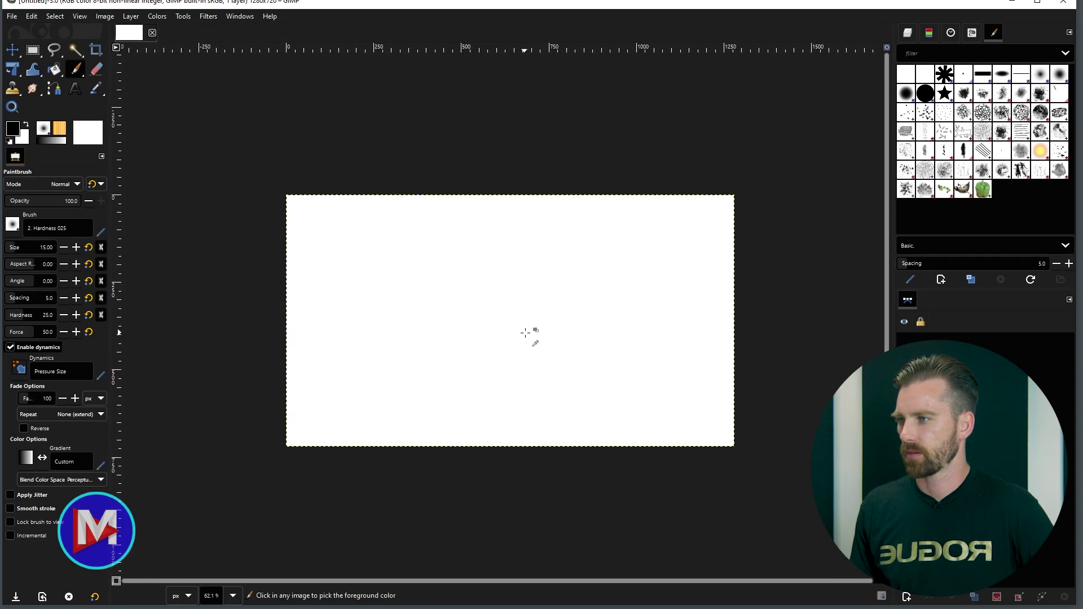
scroll(525, 333, up, 10)
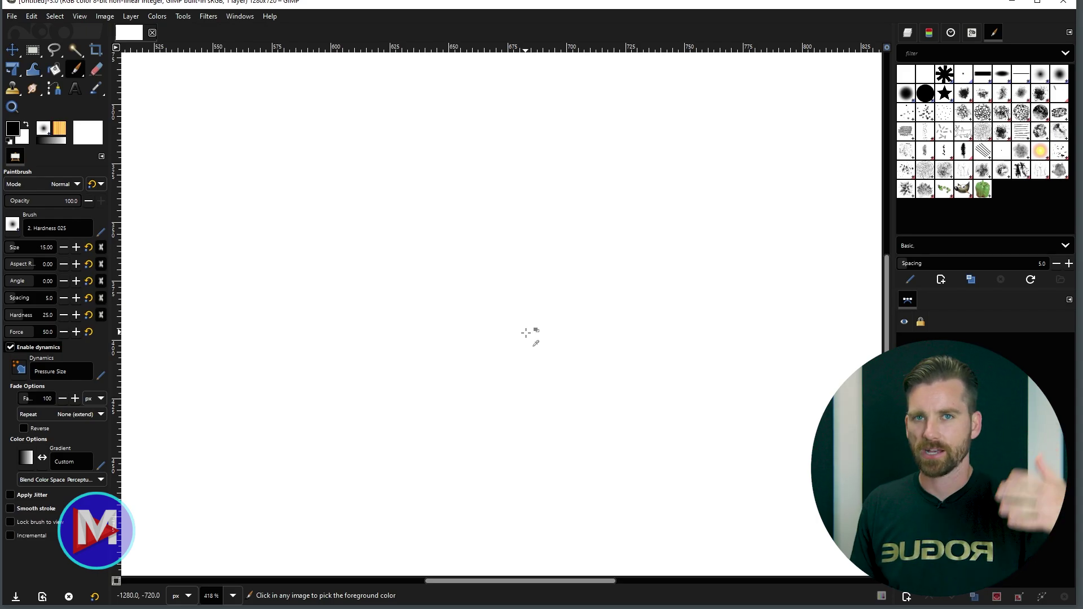
scroll(533, 328, down, 2)
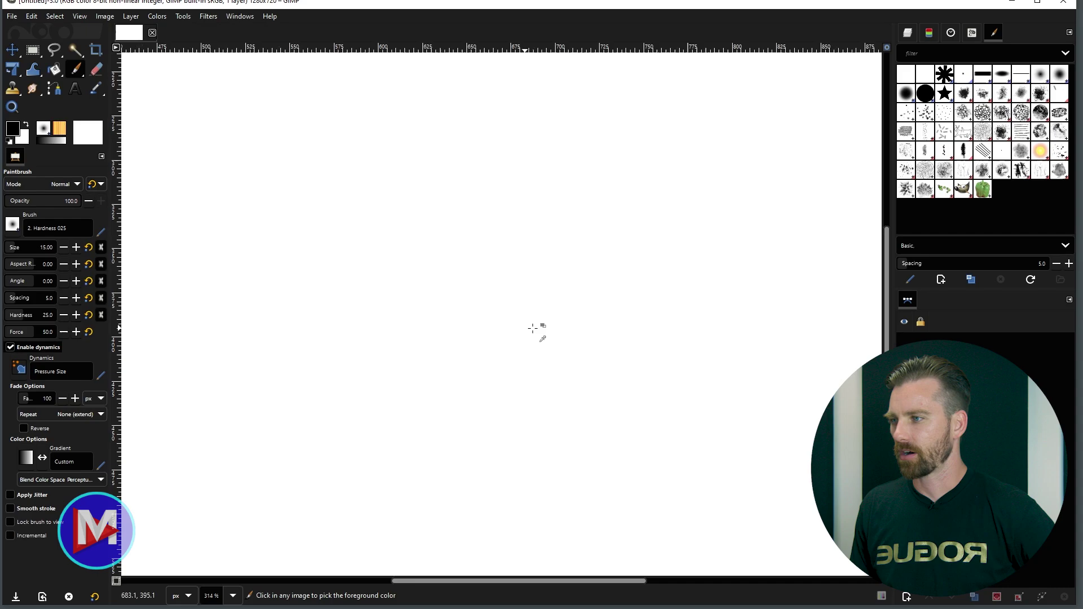
scroll(550, 355, down, 1)
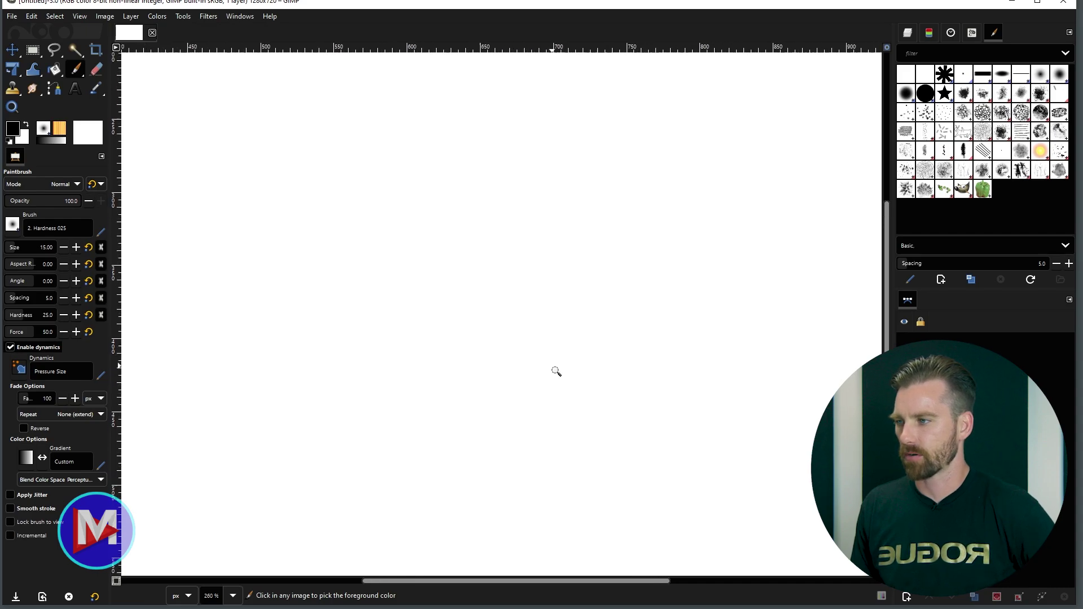
scroll(556, 371, down, 8)
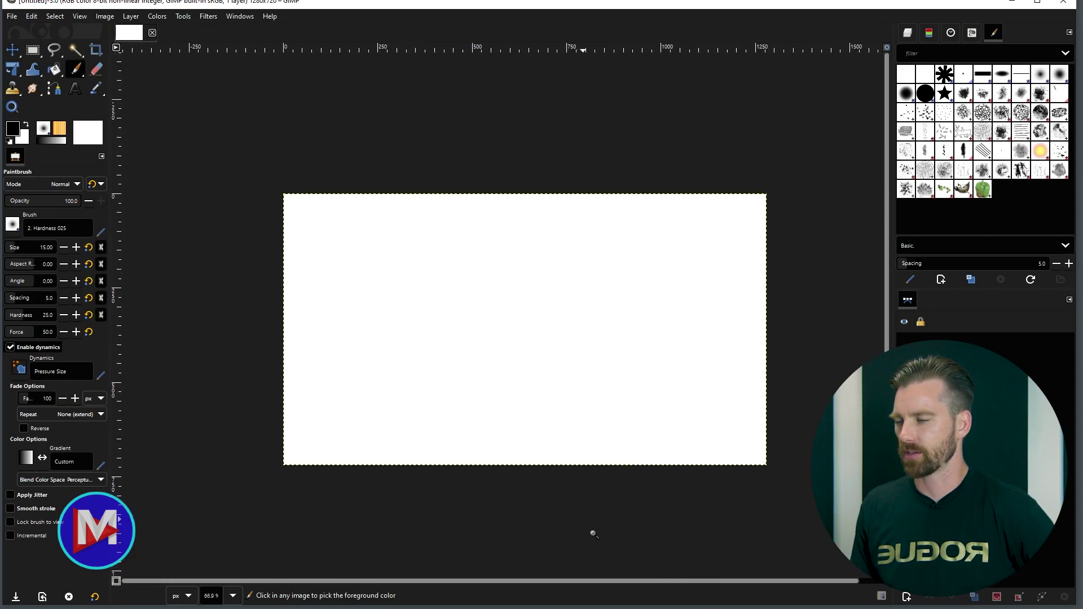
scroll(605, 550, down, 2)
scroll(609, 552, up, 1)
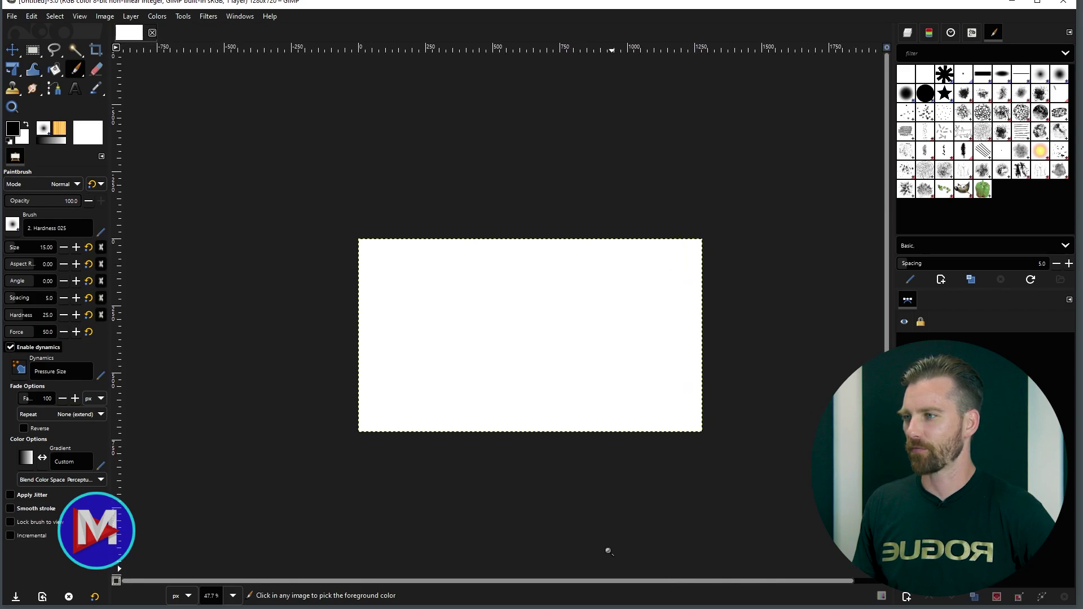
scroll(610, 550, up, 4)
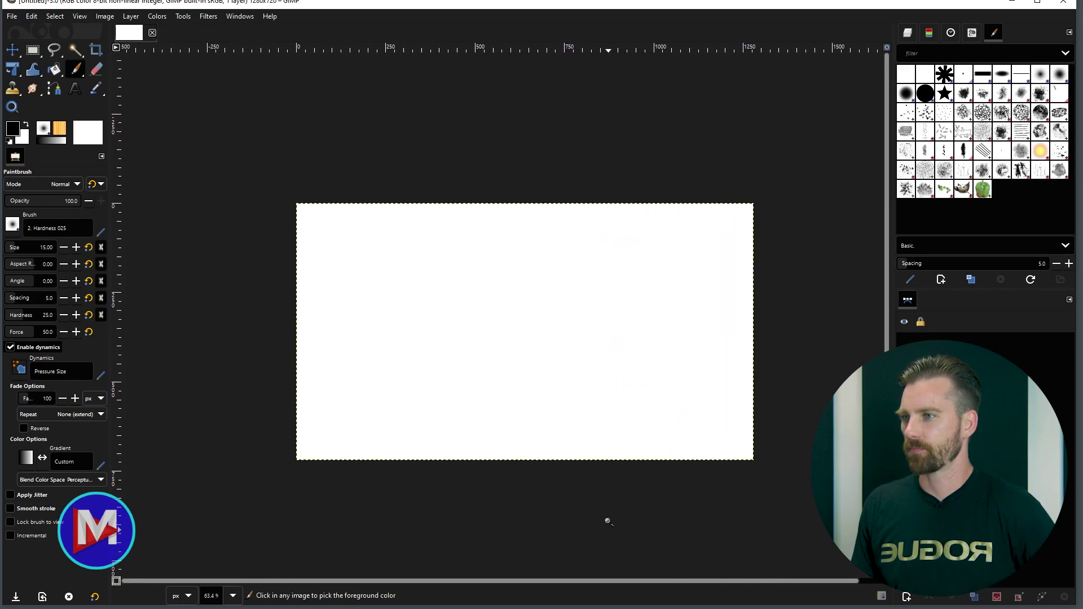
scroll(607, 475, up, 10)
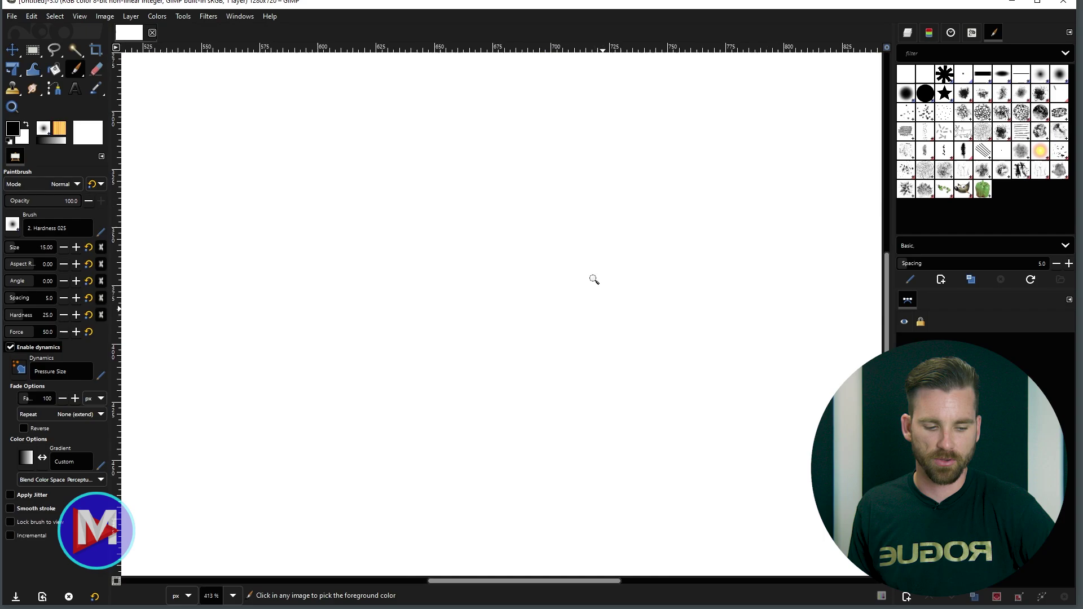
scroll(619, 381, down, 10)
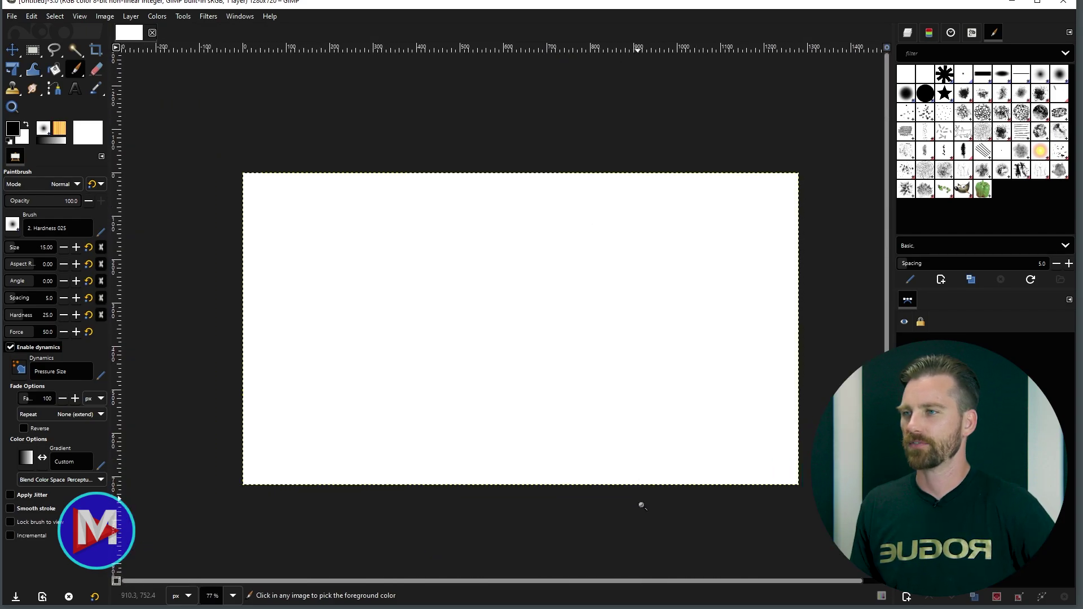
drag(642, 505, 625, 16)
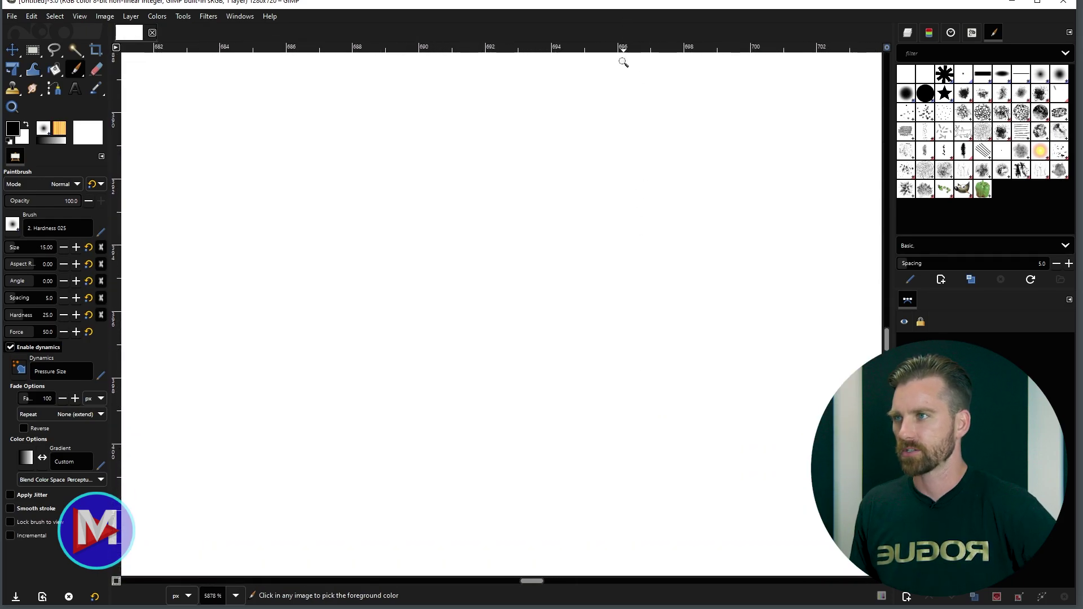
drag(624, 62, 656, 114)
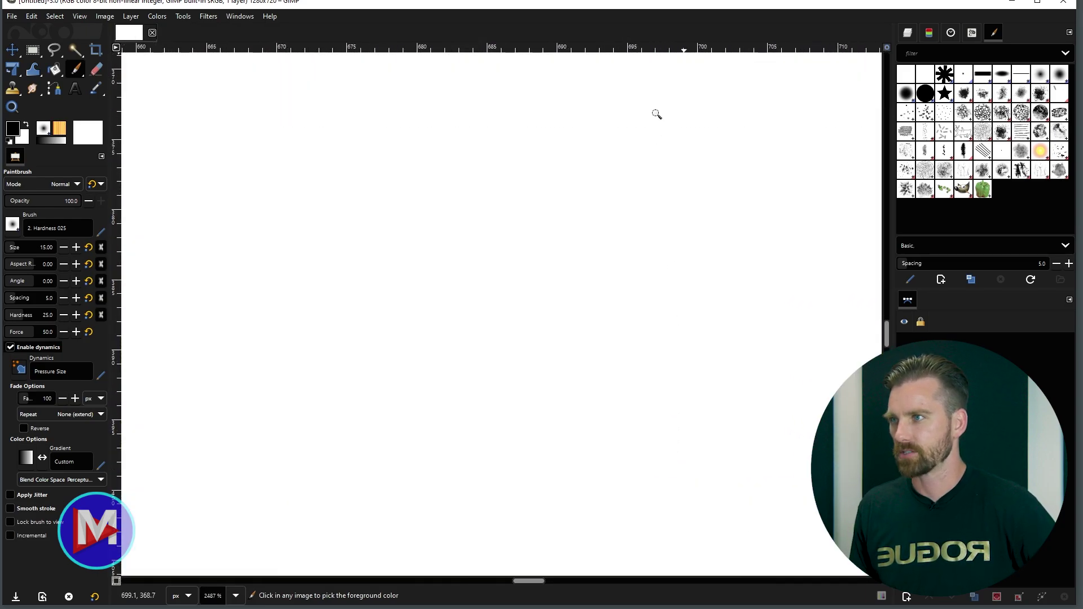
mouse_move(658, 158)
mouse_down()
mouse_move(688, 574)
mouse_move(669, 490)
mouse_up()
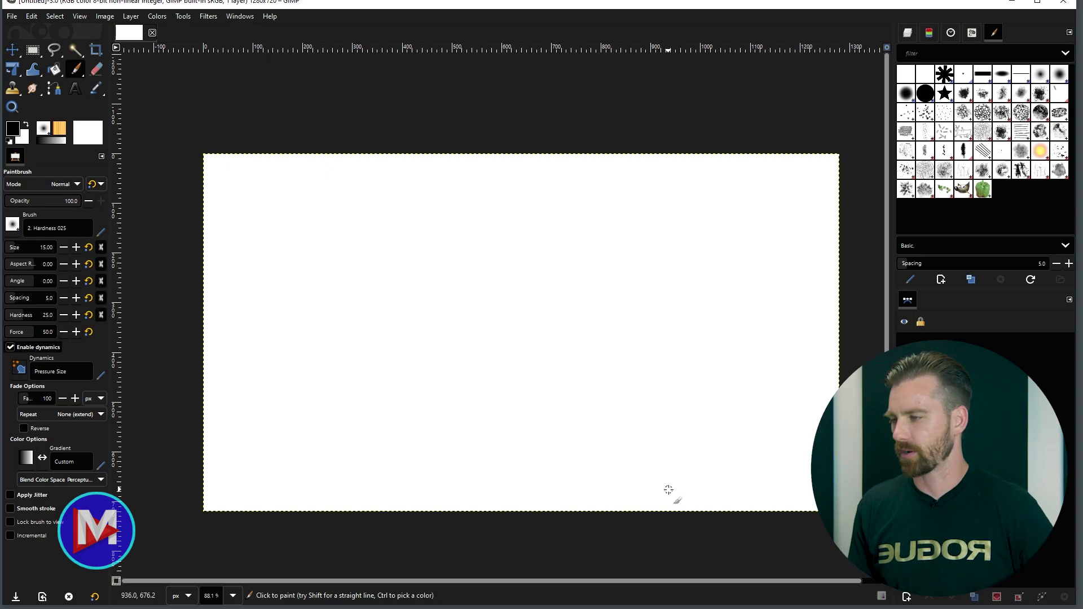
mouse_move(605, 376)
mouse_down()
mouse_move(600, 310)
mouse_move(629, 385)
mouse_move(626, 370)
mouse_up()
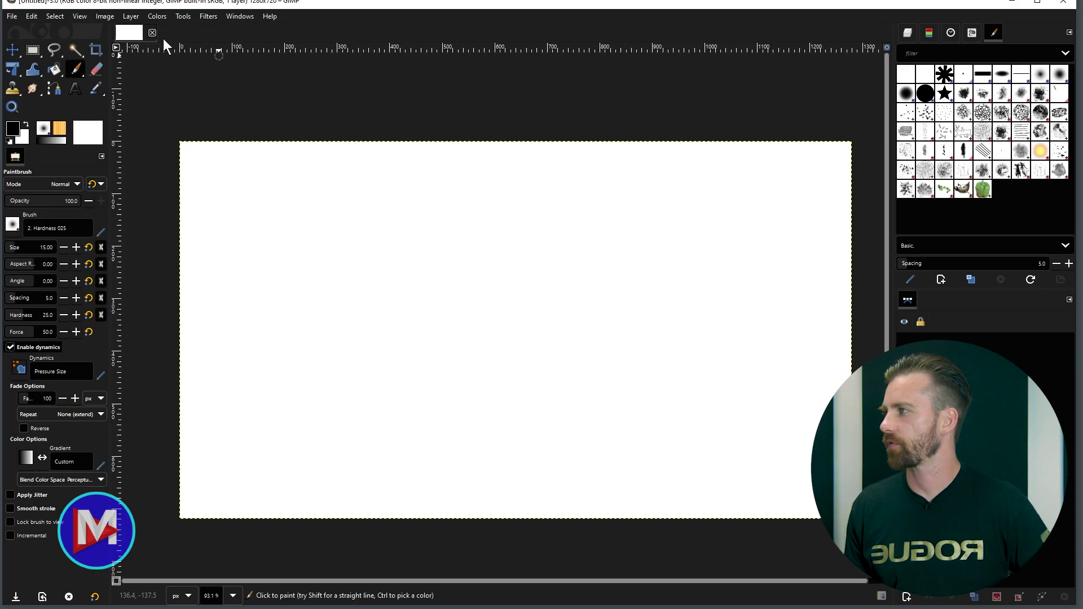
Turn off Show brush outline and Show pointer for paint tools in Input Devices preferences.
click(27, 17)
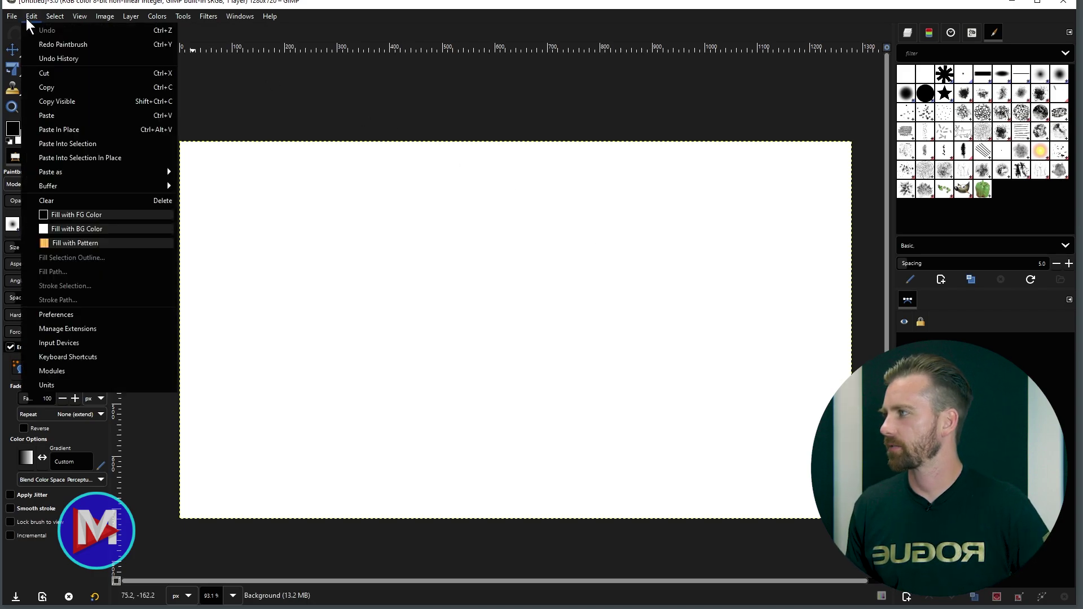
click(91, 316)
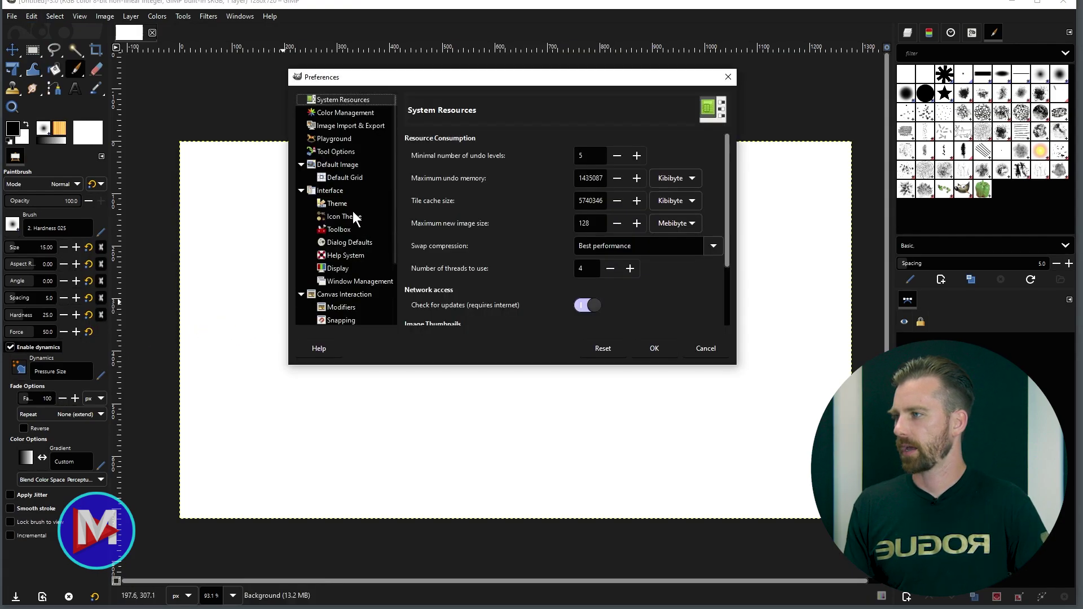
scroll(338, 232, down, 3)
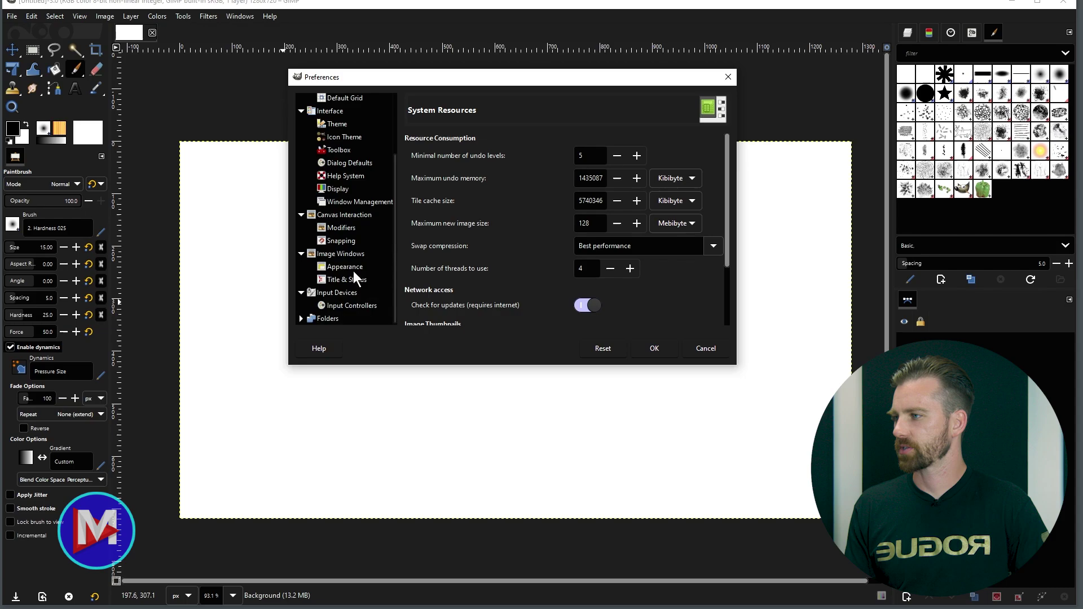
click(339, 292)
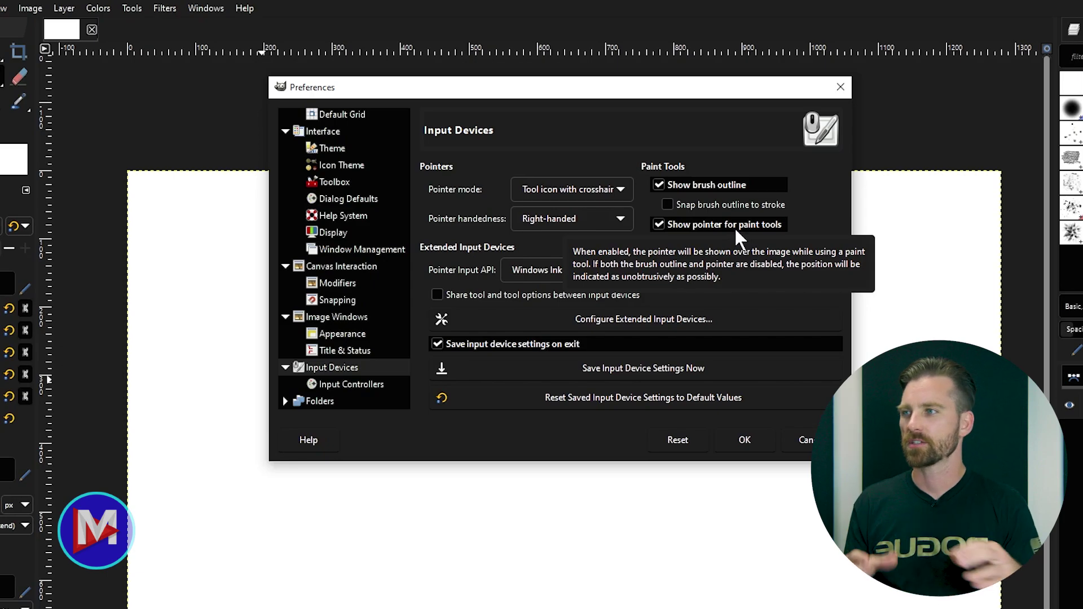
click(659, 183)
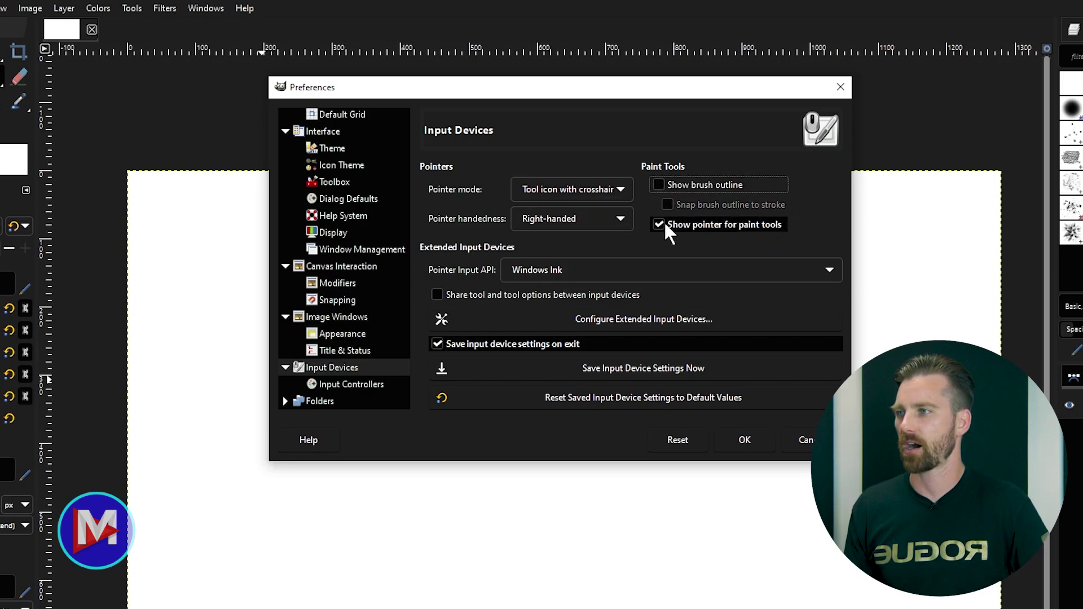
click(663, 223)
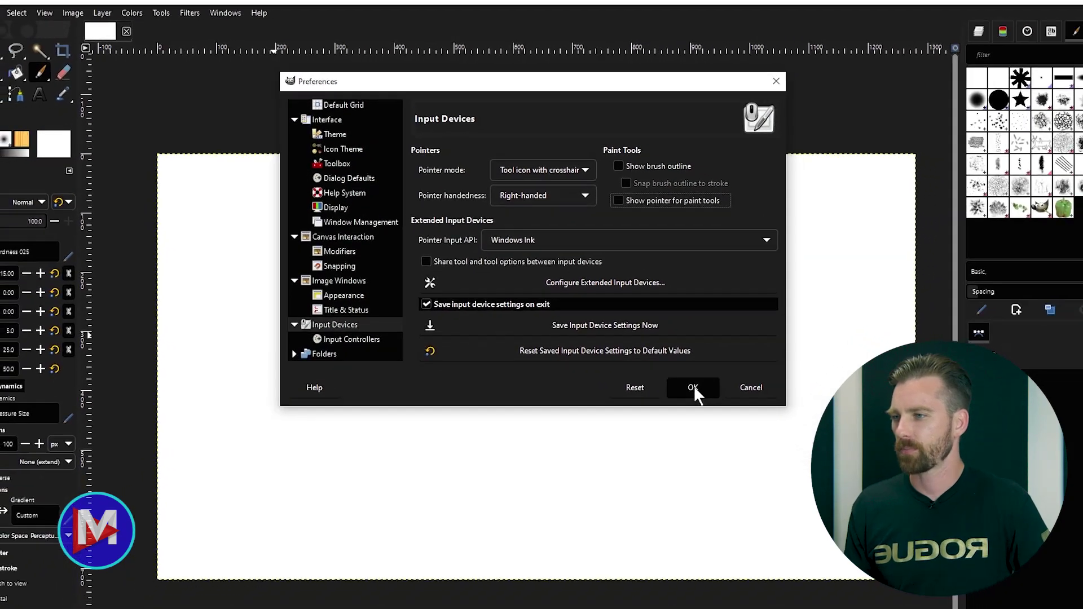
Close Preferences, paint three freehand test strokes, then undo them all.
click(711, 406)
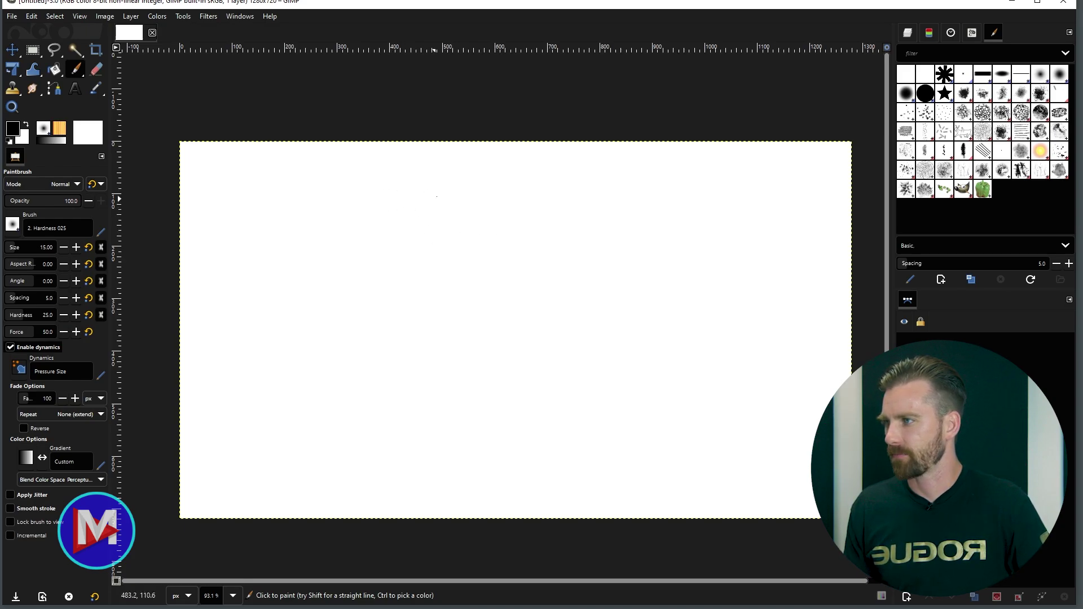
mouse_move(426, 194)
mouse_down()
mouse_move(432, 215)
mouse_move(467, 212)
mouse_up()
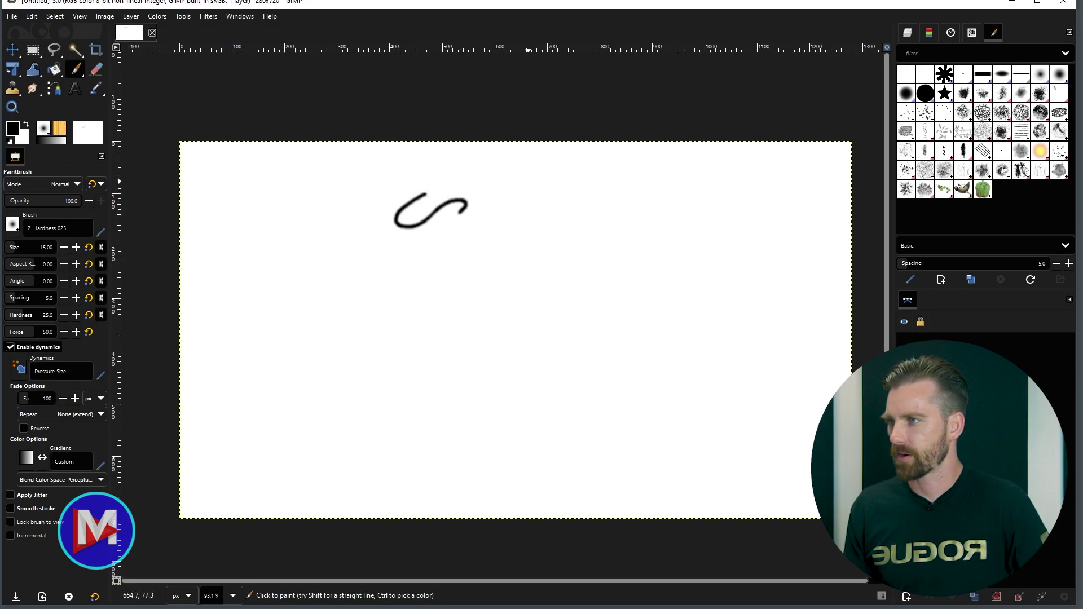
mouse_move(520, 182)
mouse_down()
mouse_move(542, 197)
mouse_move(597, 188)
mouse_move(475, 245)
mouse_move(601, 221)
mouse_move(474, 265)
mouse_move(262, 285)
mouse_move(535, 236)
mouse_move(520, 296)
mouse_up()
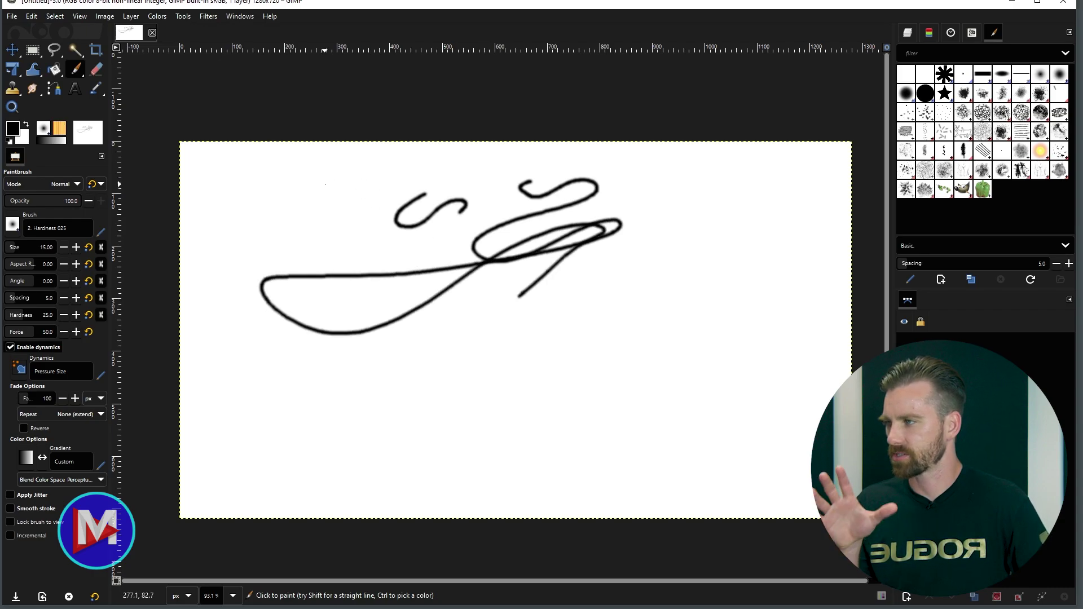
mouse_move(325, 184)
mouse_down()
mouse_move(303, 202)
mouse_move(312, 227)
mouse_move(363, 223)
mouse_move(356, 255)
mouse_move(419, 272)
mouse_up()
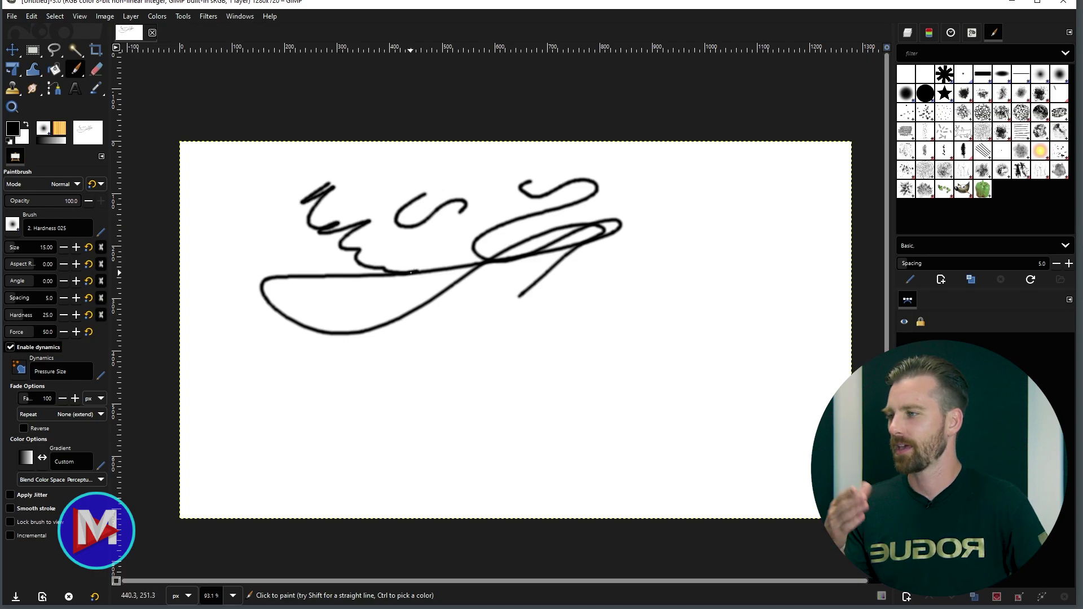
key(ctrl+z)
key(ctrl+z)
key(ctrl+z)
key(ctrl+z)
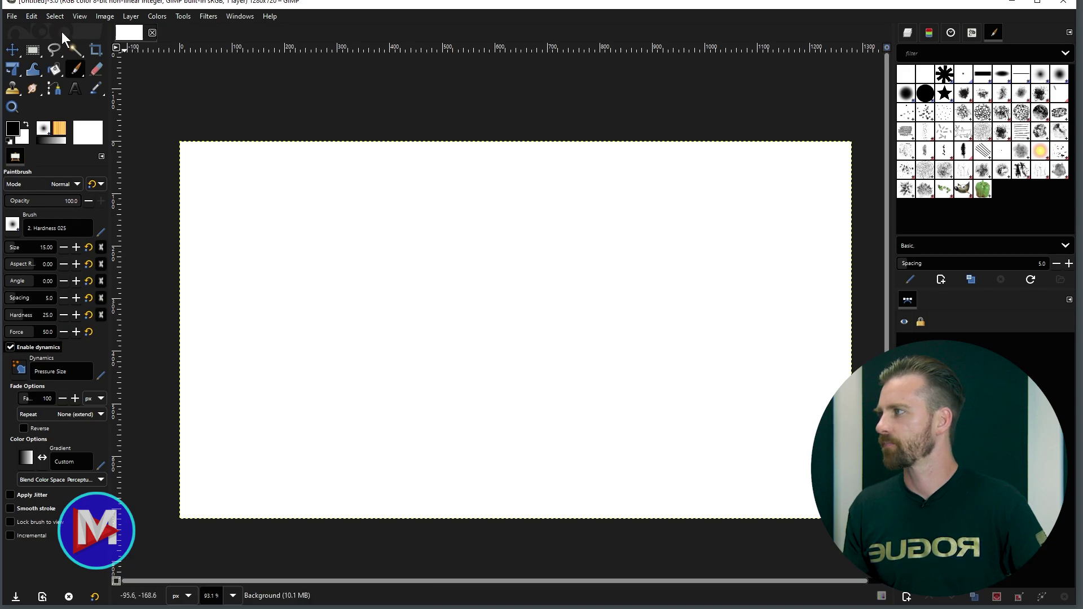
Re-enable Show brush outline and Show pointer for paint tools in Input Devices preferences.
click(31, 16)
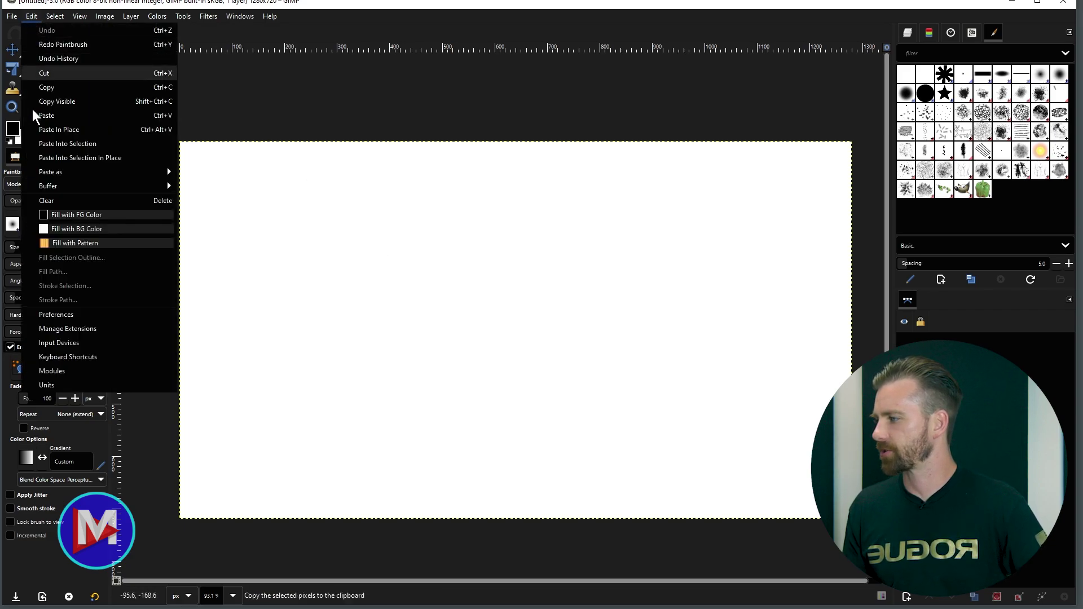
click(63, 314)
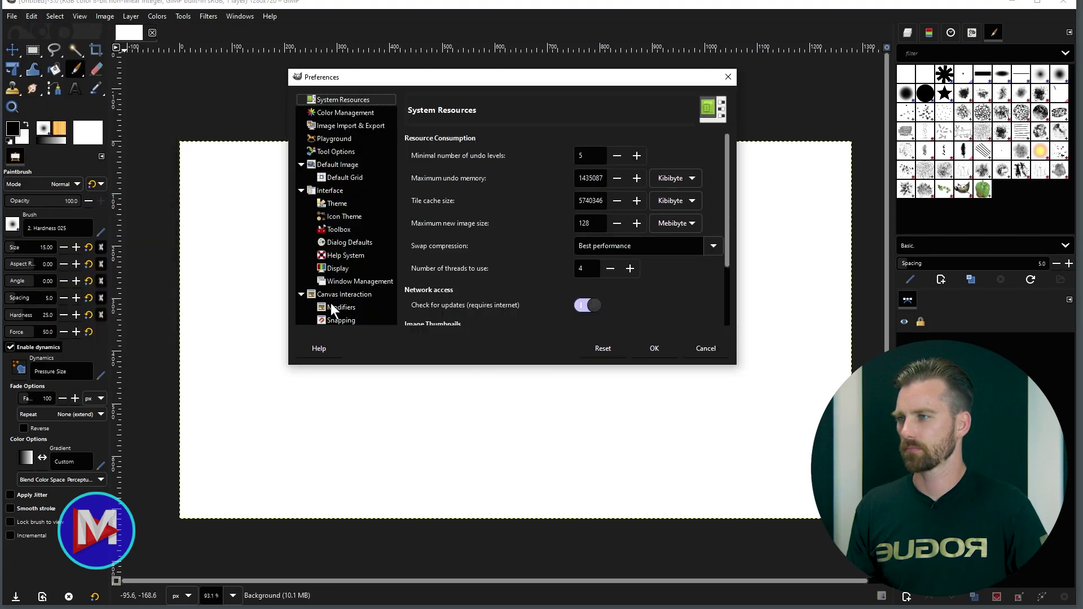
scroll(332, 282, down, 3)
click(339, 291)
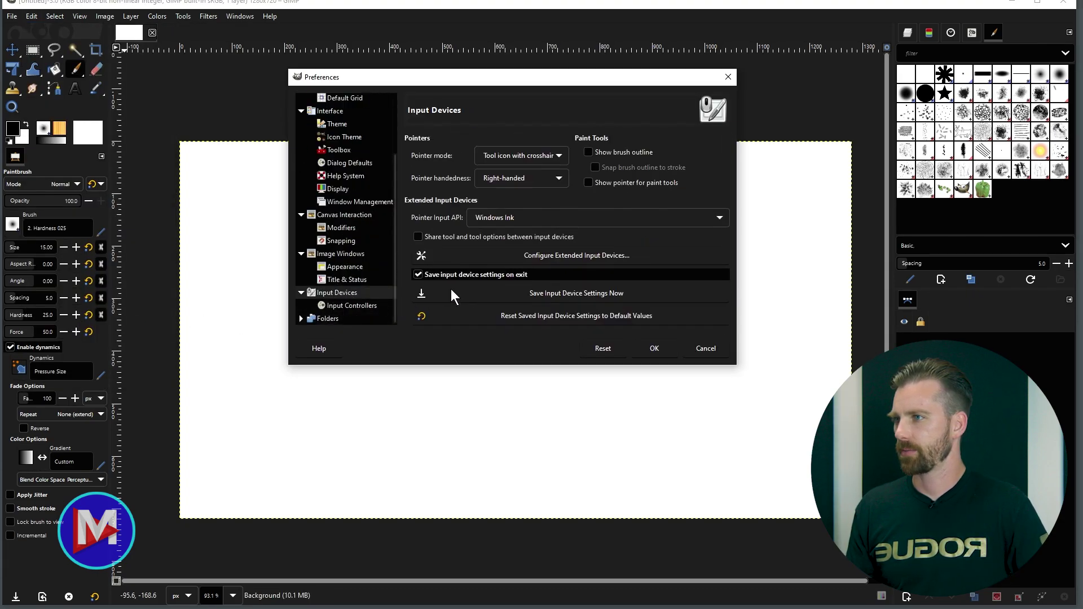
click(590, 152)
click(589, 183)
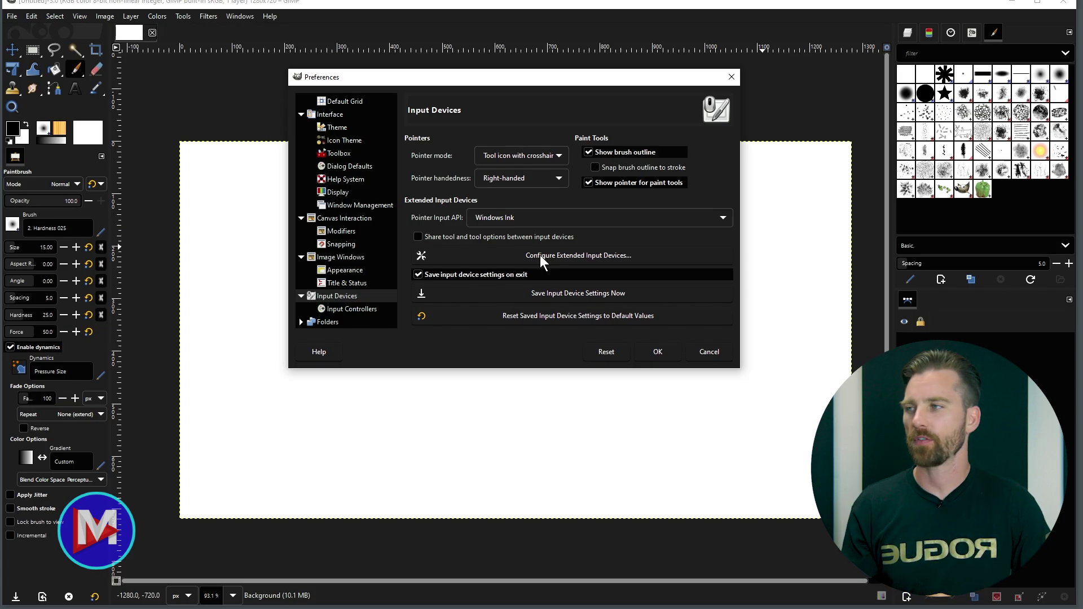
Switch the interface to the System theme with dark variant enabled, then go to the Display page.
click(334, 127)
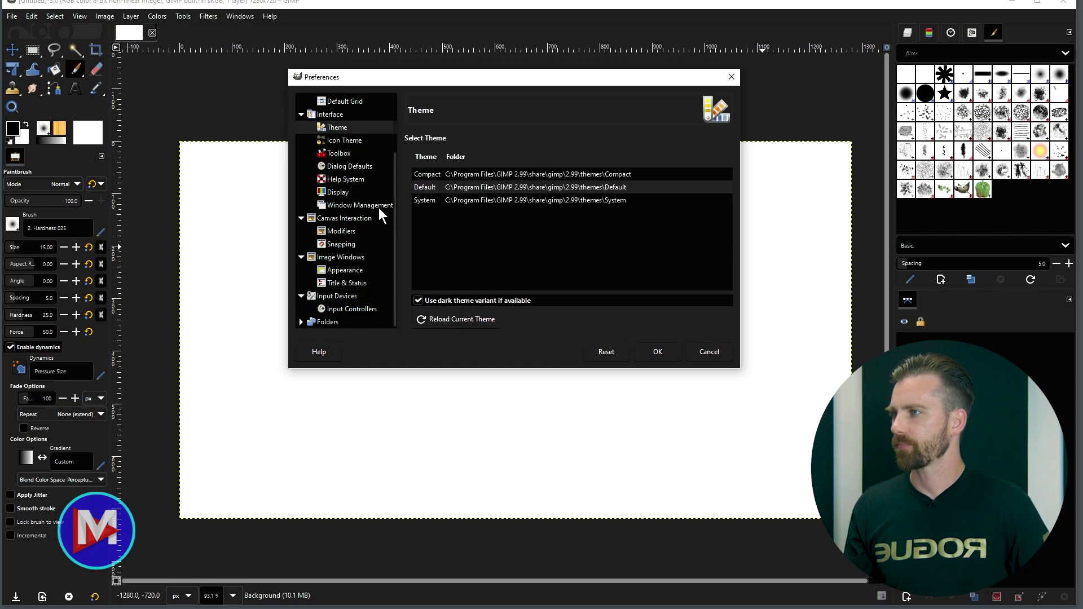
click(431, 201)
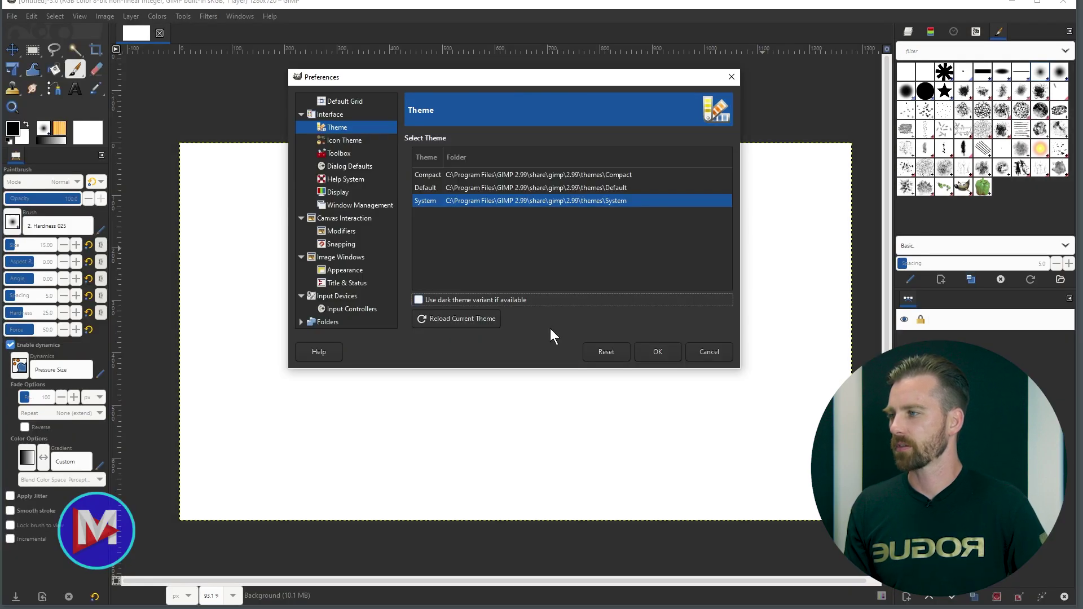
click(519, 299)
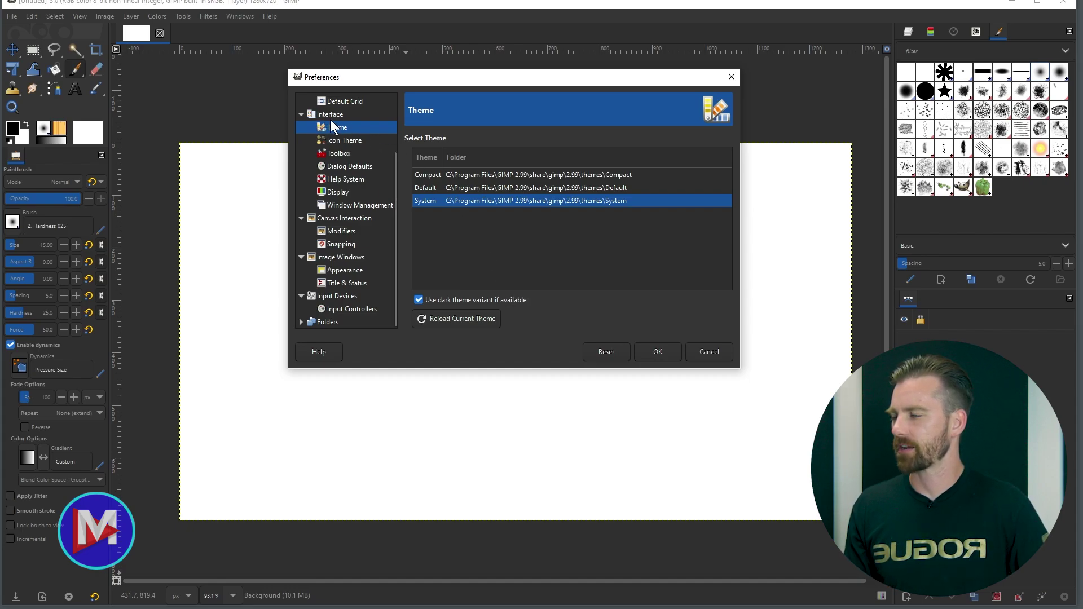
click(337, 191)
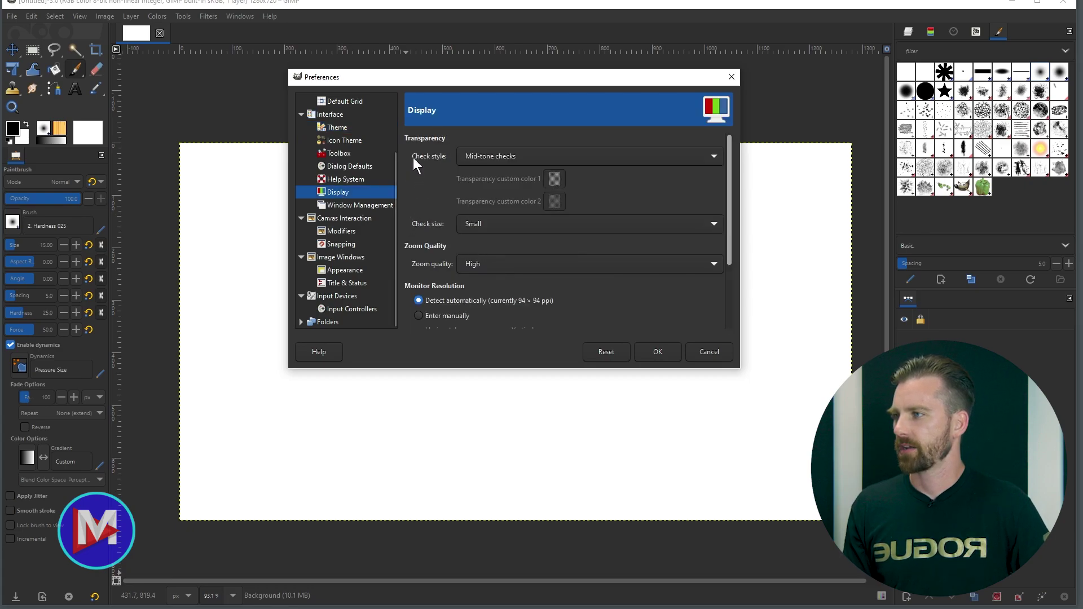
Set the transparency check style to Custom checks with color 1 pure red ff0000.
click(623, 159)
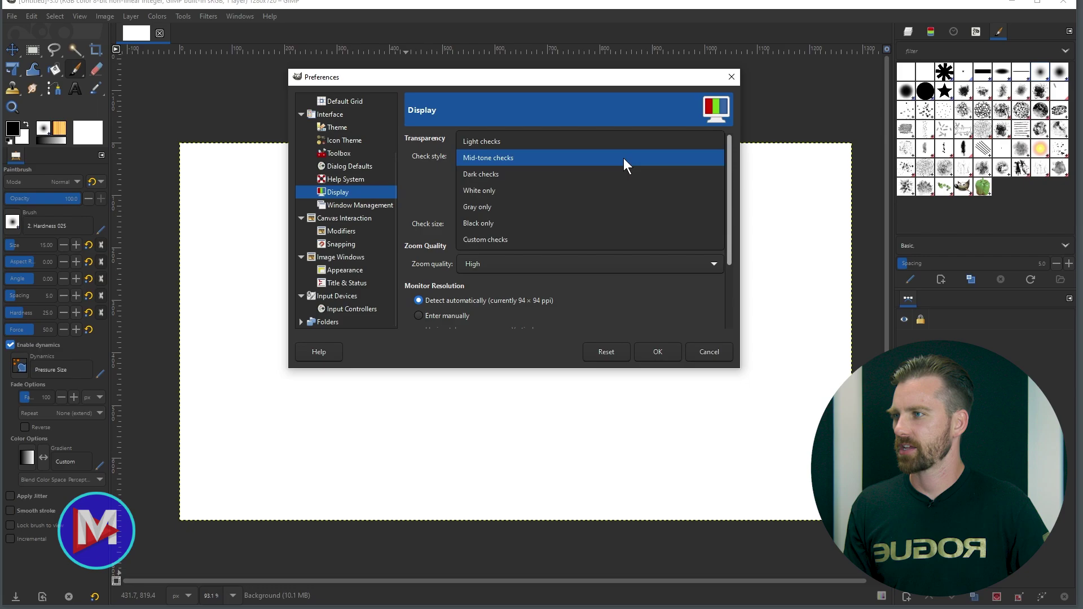
click(536, 239)
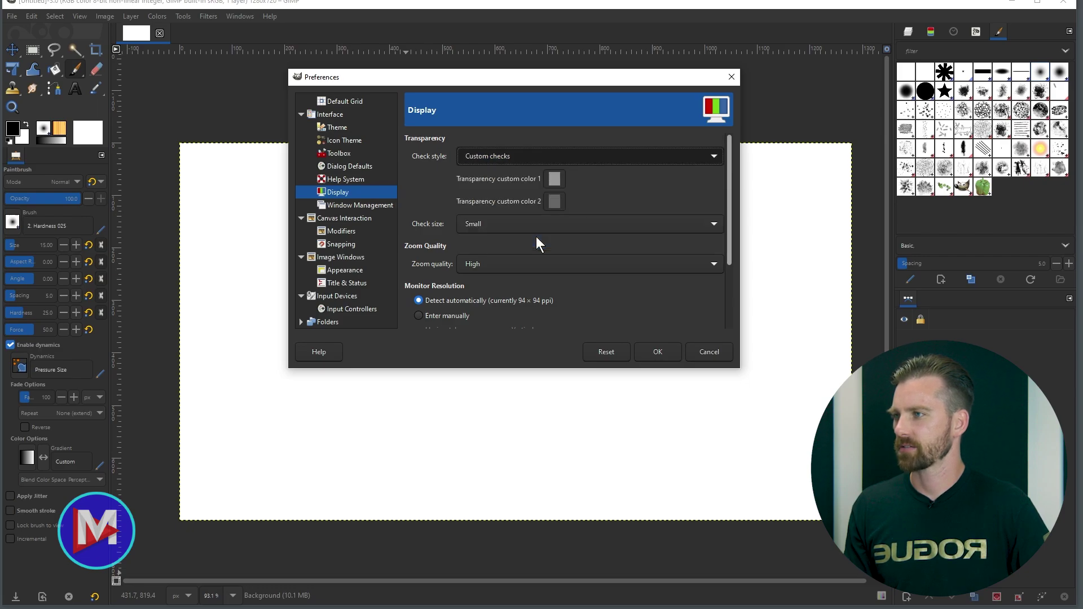
click(556, 180)
drag(478, 209, 499, 147)
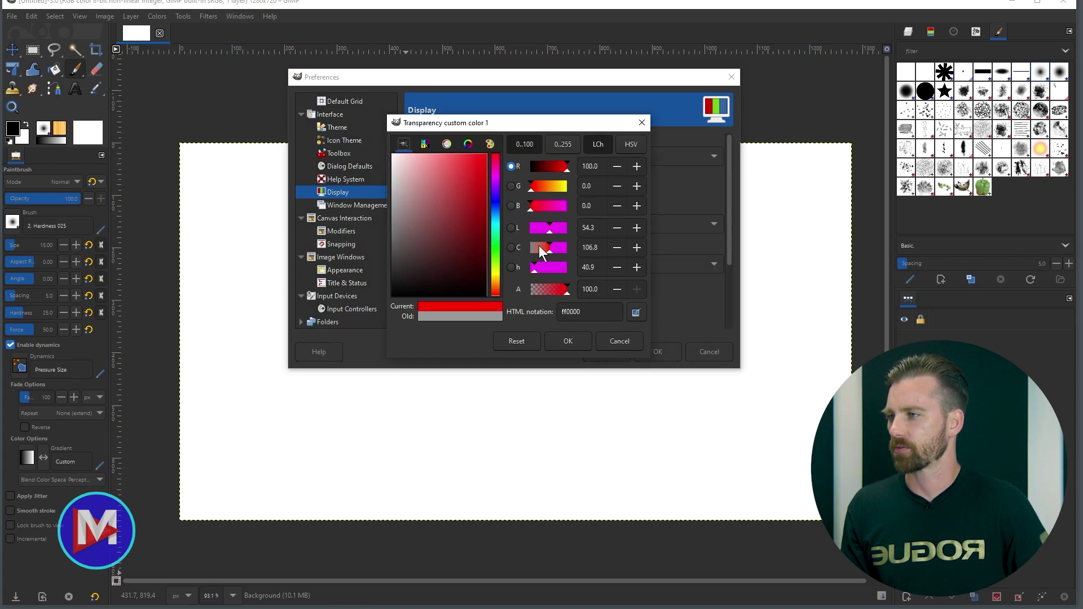
click(567, 340)
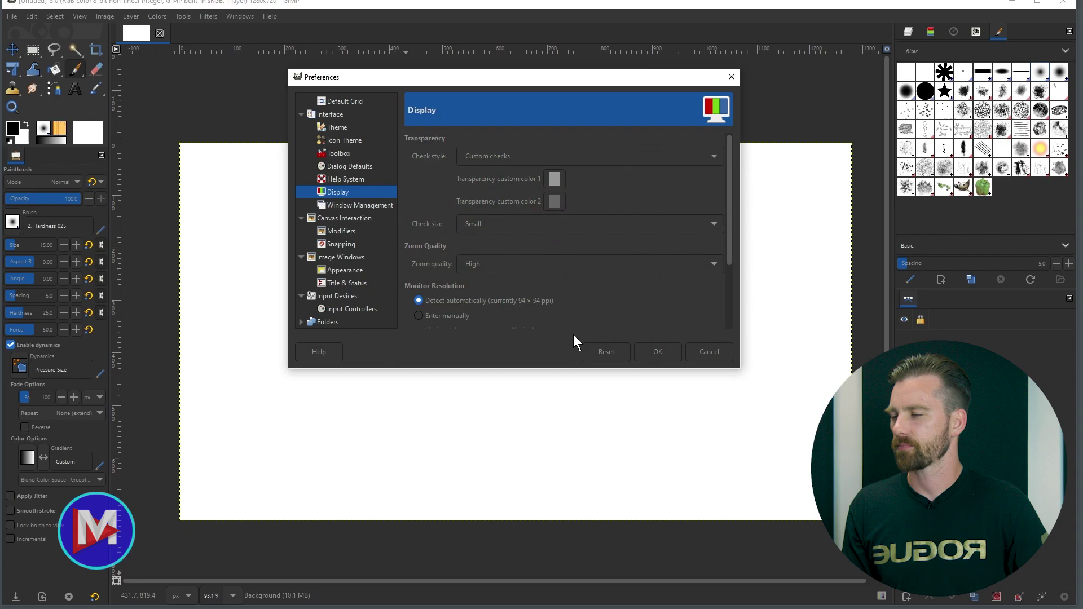
Set check color 2 to green 28ff00, save the preferences and show the Layers panel.
click(554, 202)
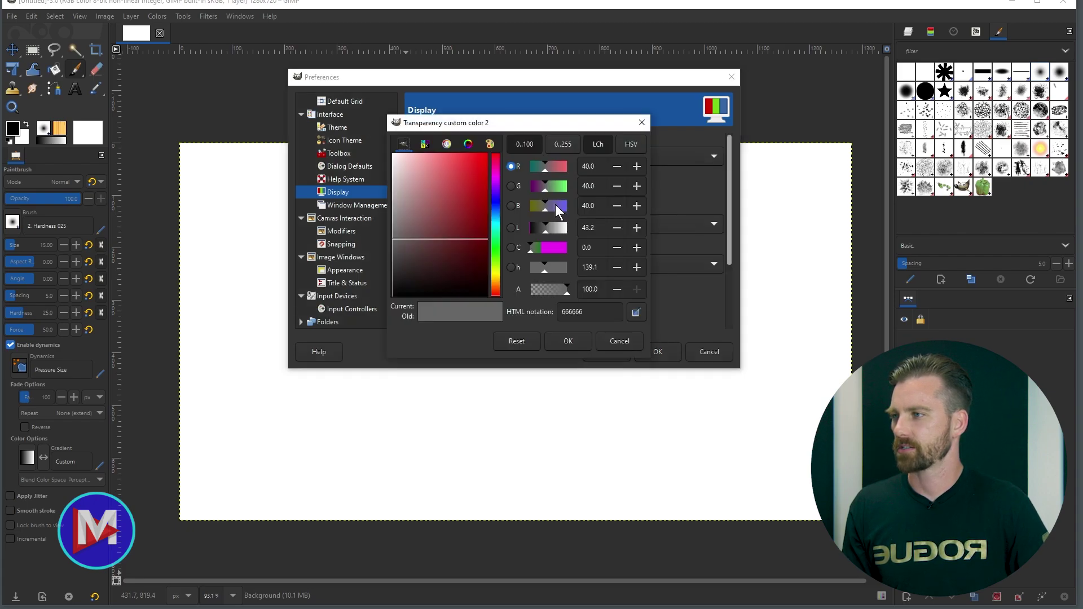
click(496, 252)
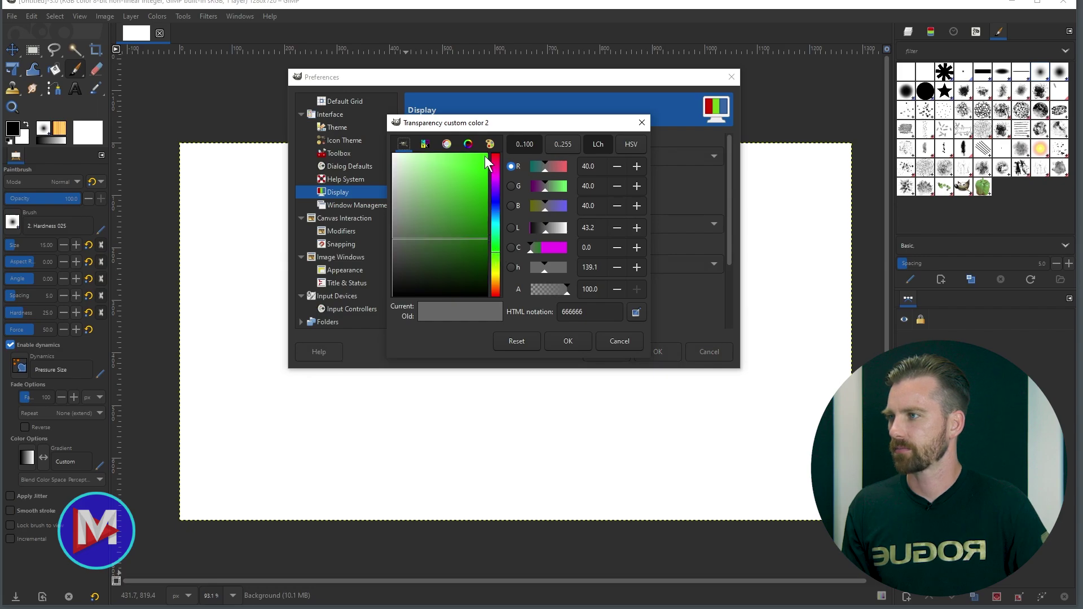
drag(485, 155, 492, 157)
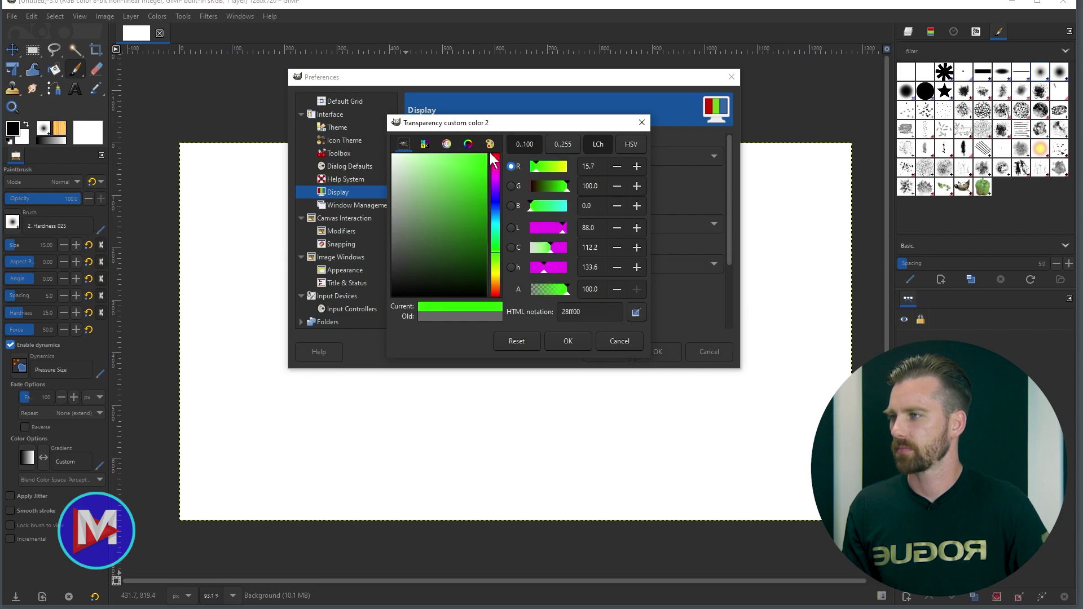
click(569, 340)
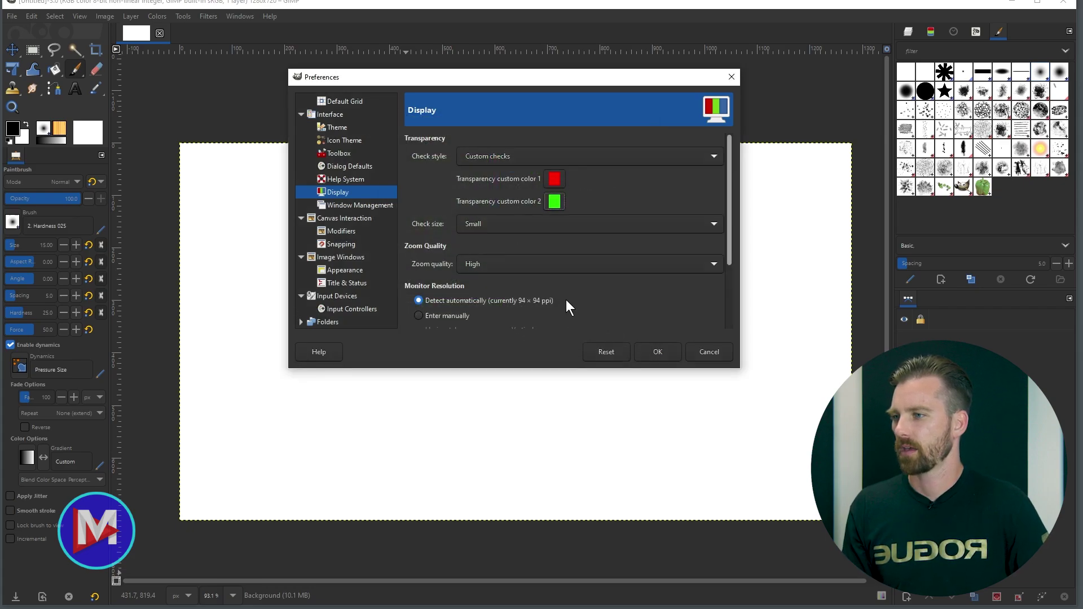
click(655, 351)
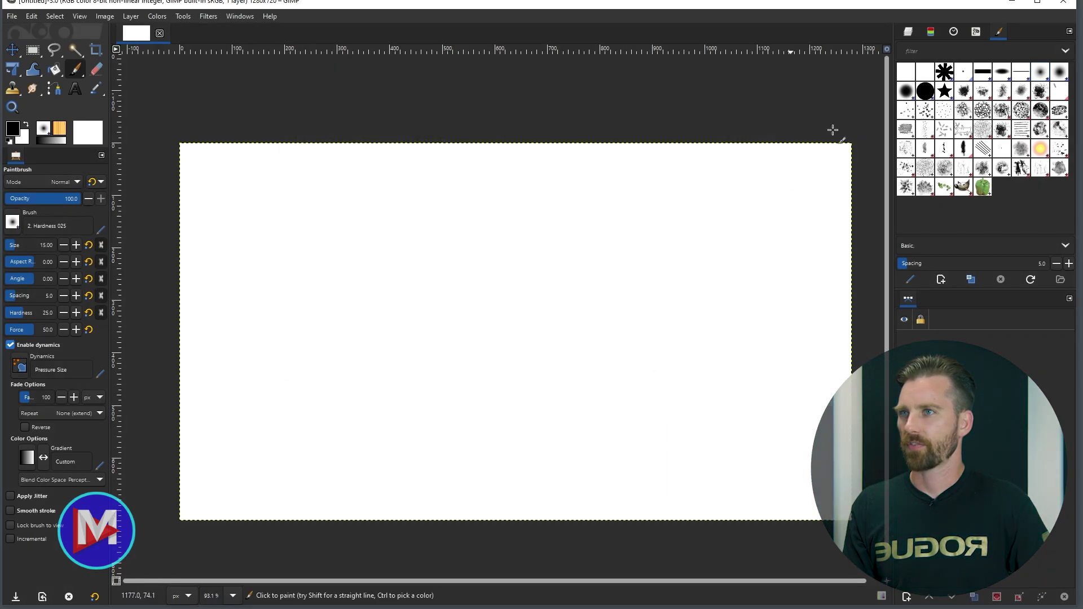
click(907, 33)
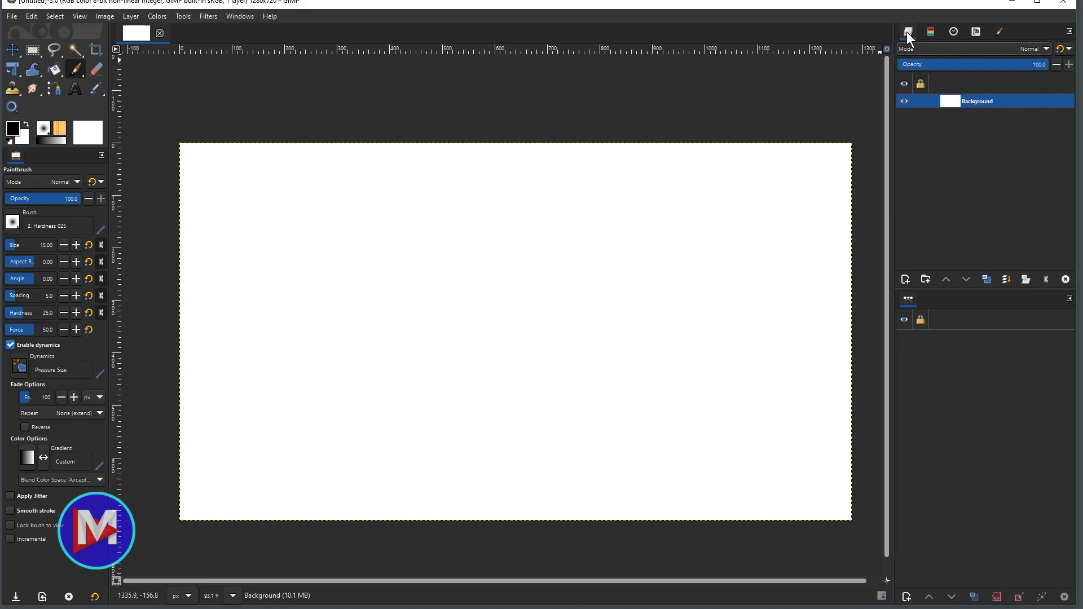
Add an alpha channel to the Background layer and set the Eraser size to 182.
right_click(952, 102)
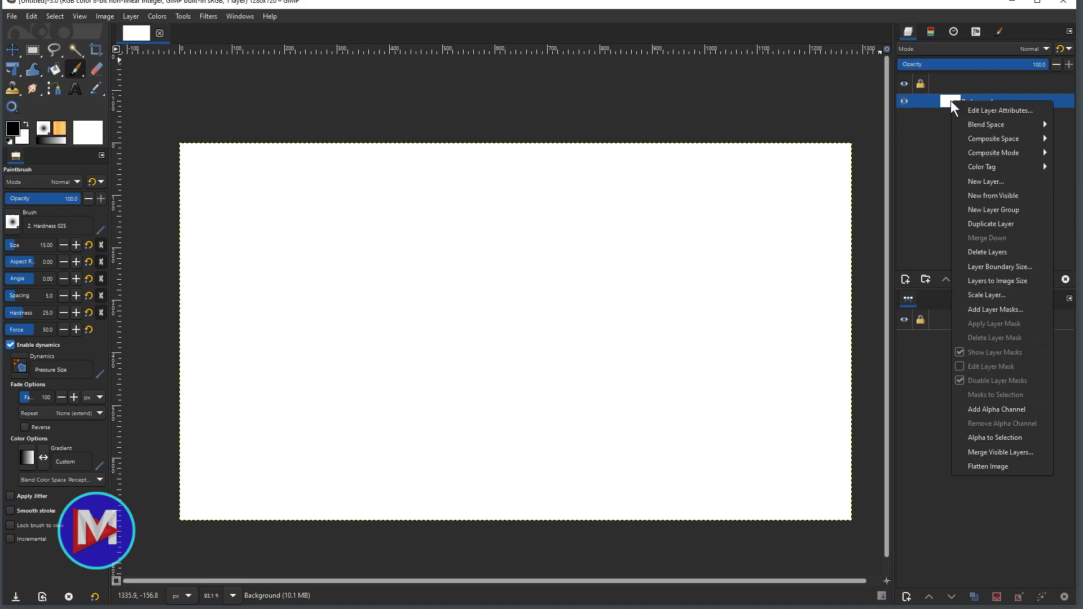
click(1000, 410)
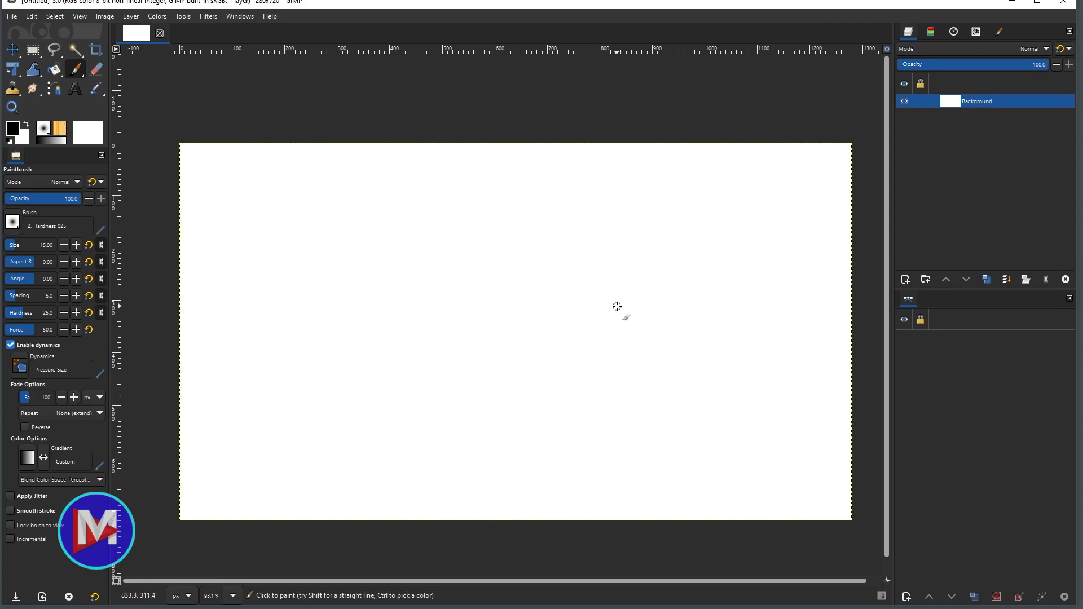
click(96, 70)
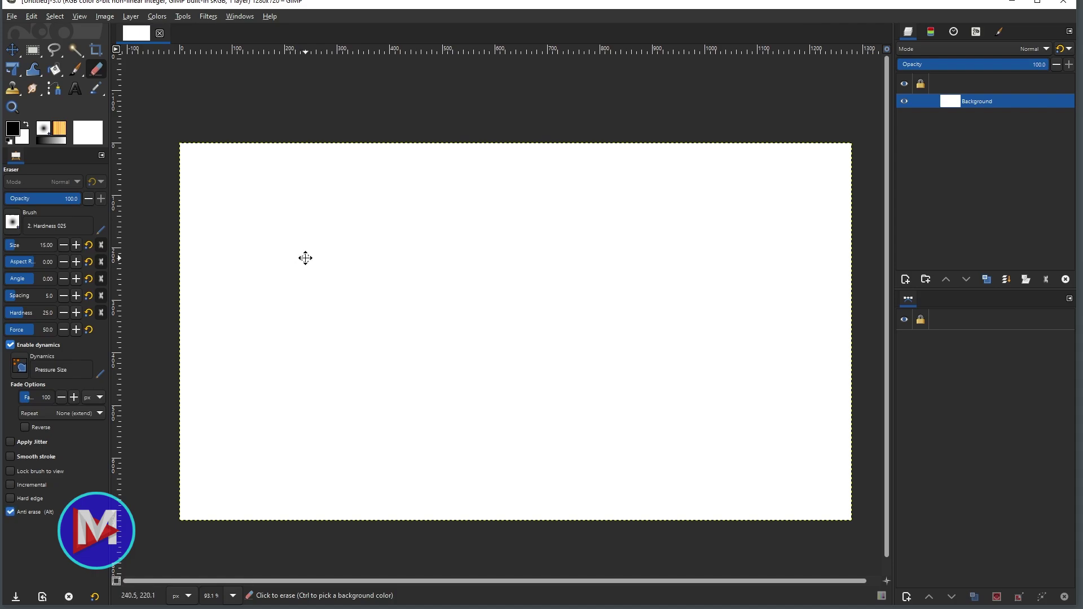
drag(342, 257, 401, 253)
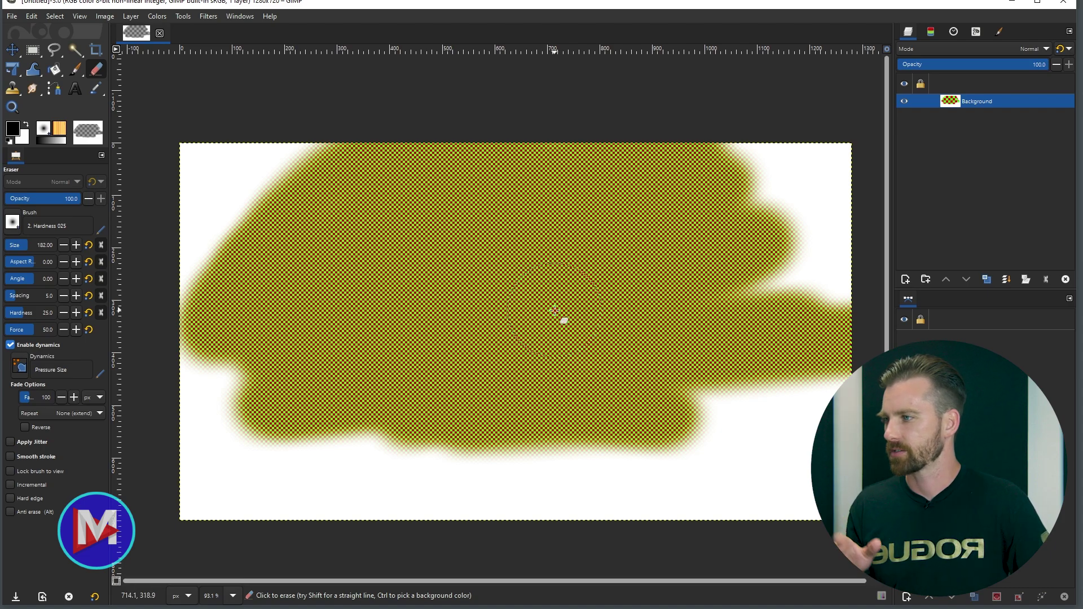
Undo the erasing to restore the white canvas and open Preferences at the Display page.
key(ctrl+z)
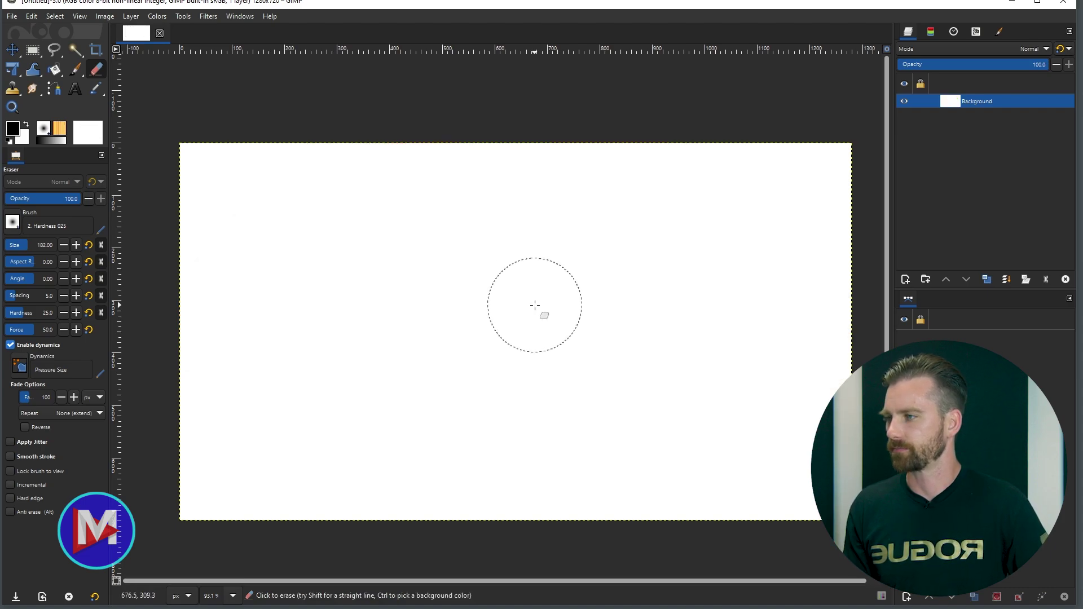
click(31, 17)
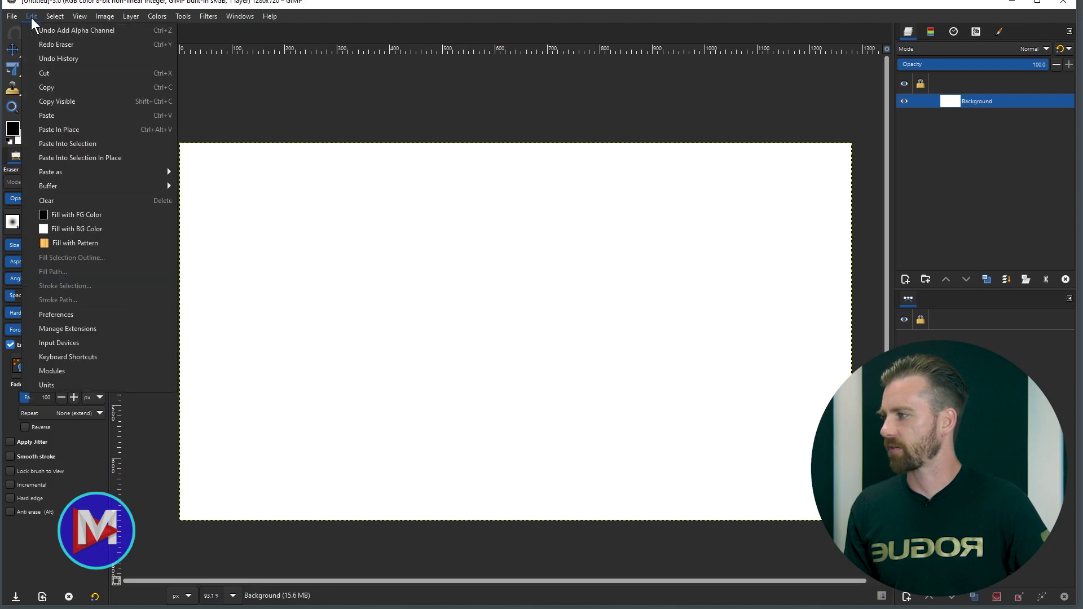
click(80, 315)
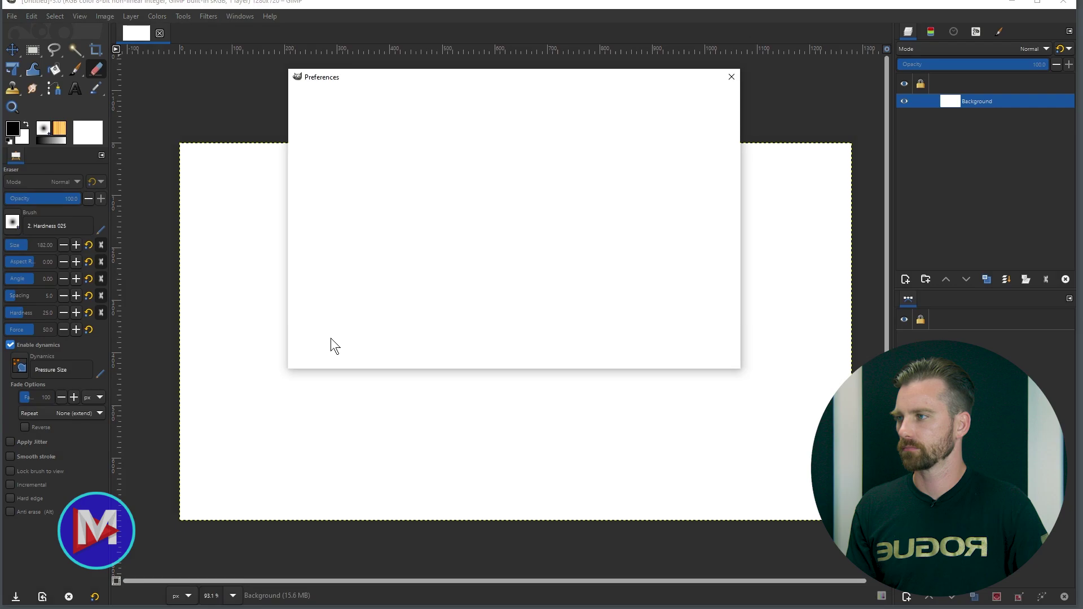
click(336, 269)
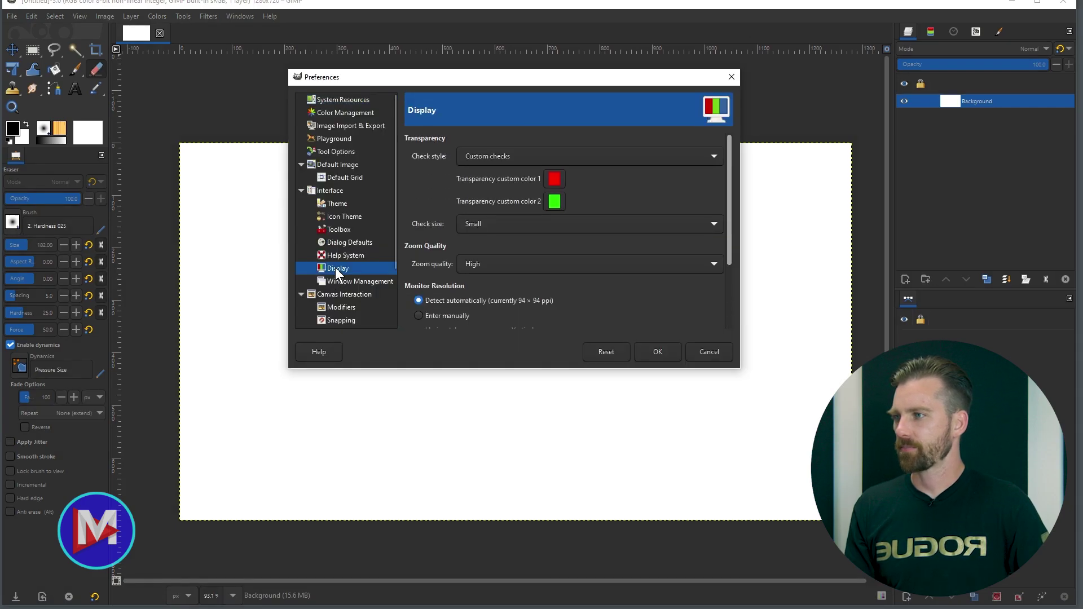
Reset all preferences to their defaults, then close Preferences and dismiss the restart notice.
click(607, 351)
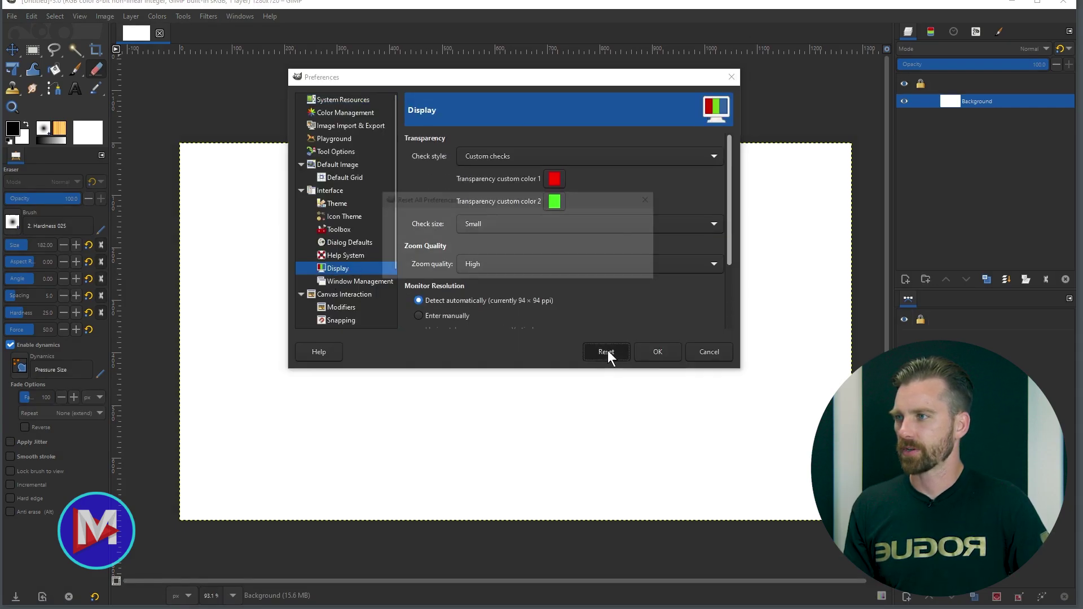
click(585, 265)
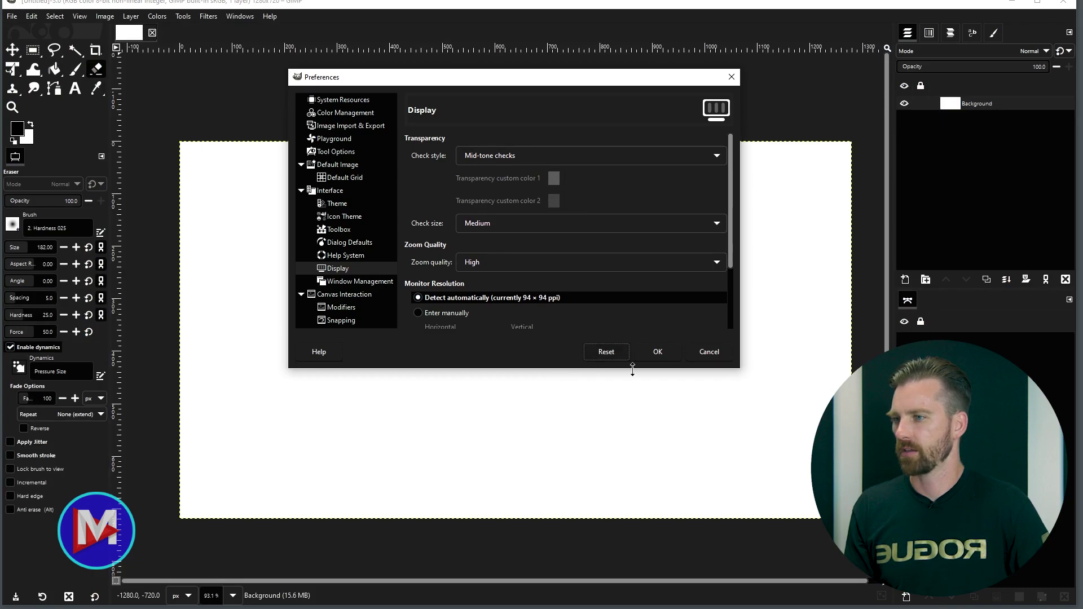
click(654, 351)
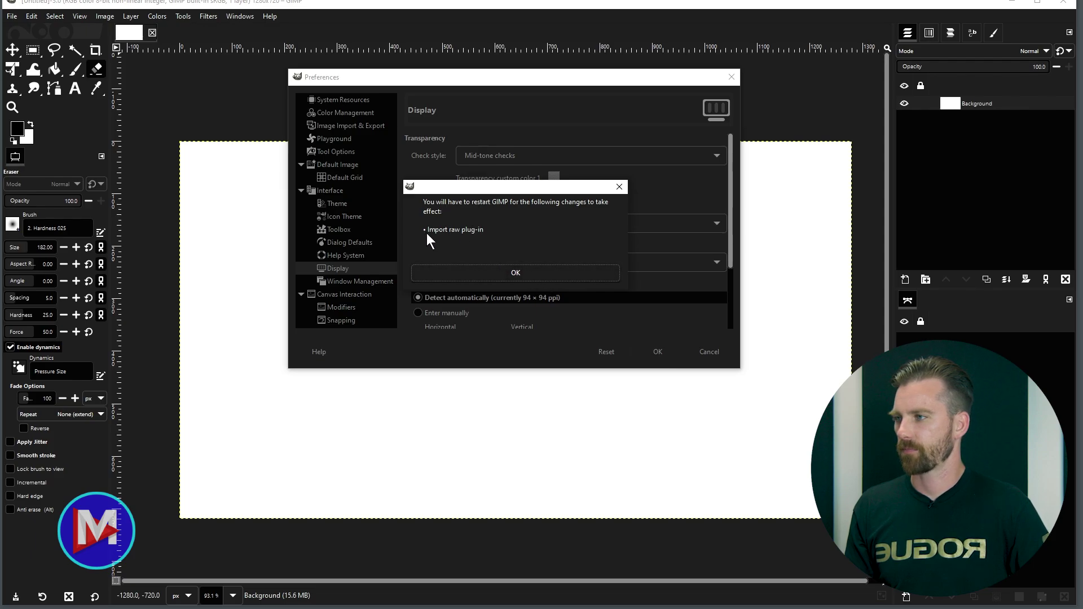
click(526, 272)
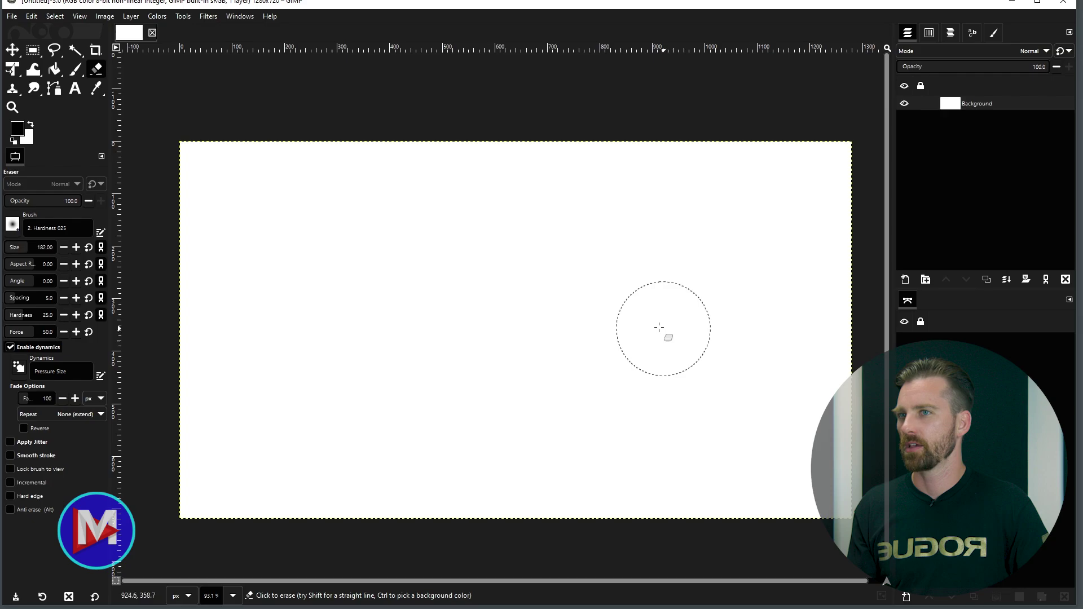
Add a new transparent layer named Layer and pick the Paintbrush.
click(905, 281)
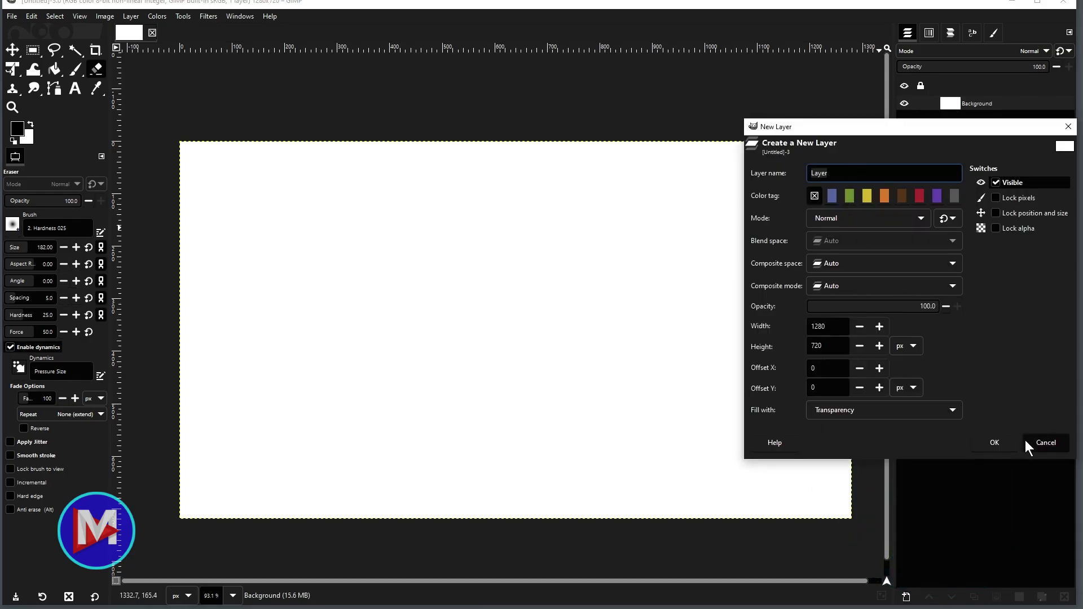
click(1007, 442)
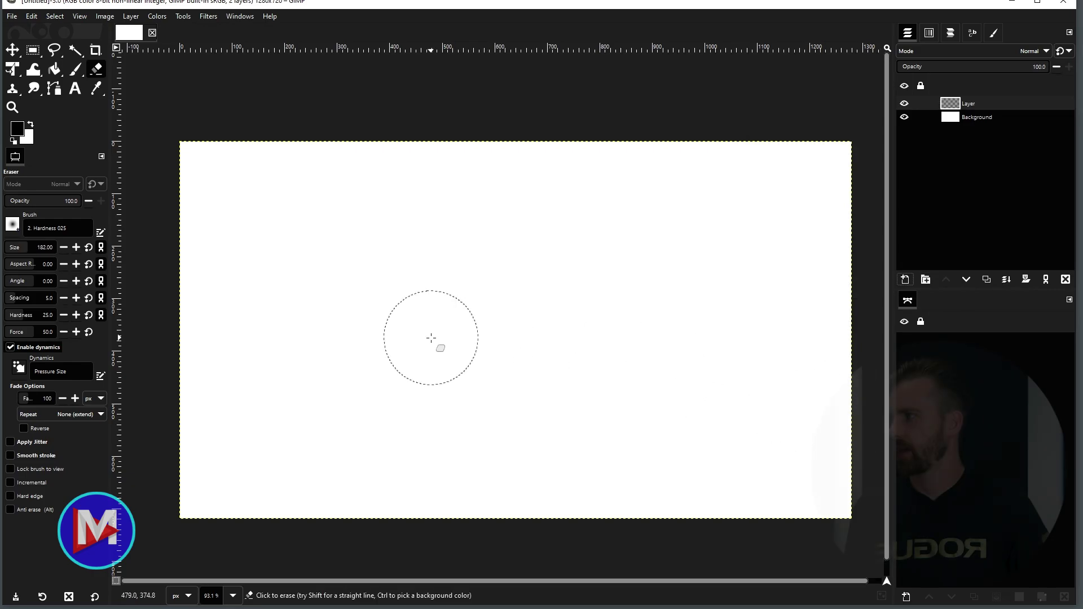
click(75, 69)
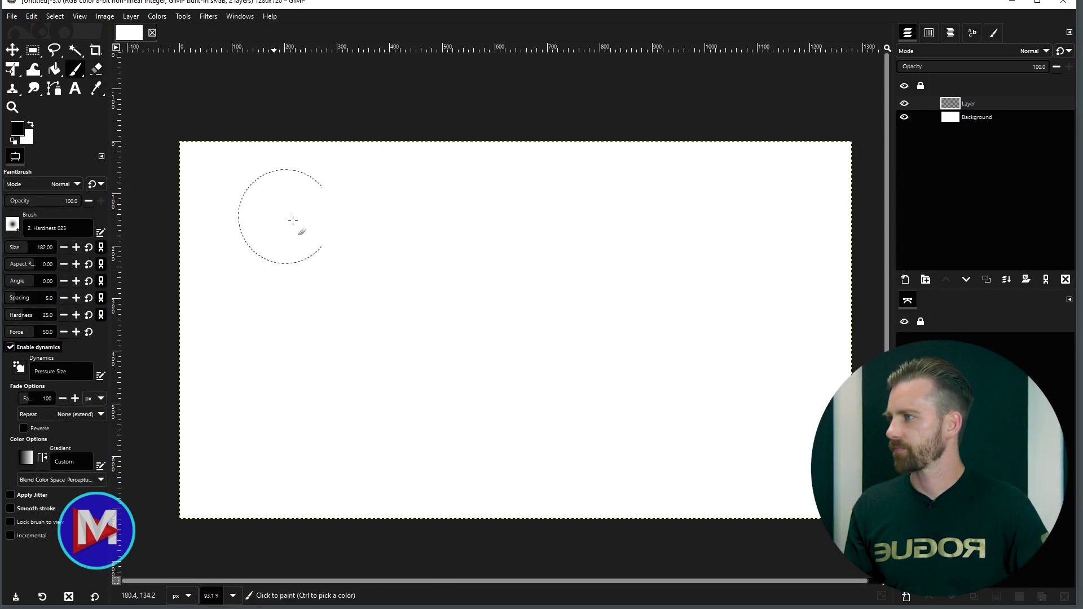
alt+middle_click(446, 254)
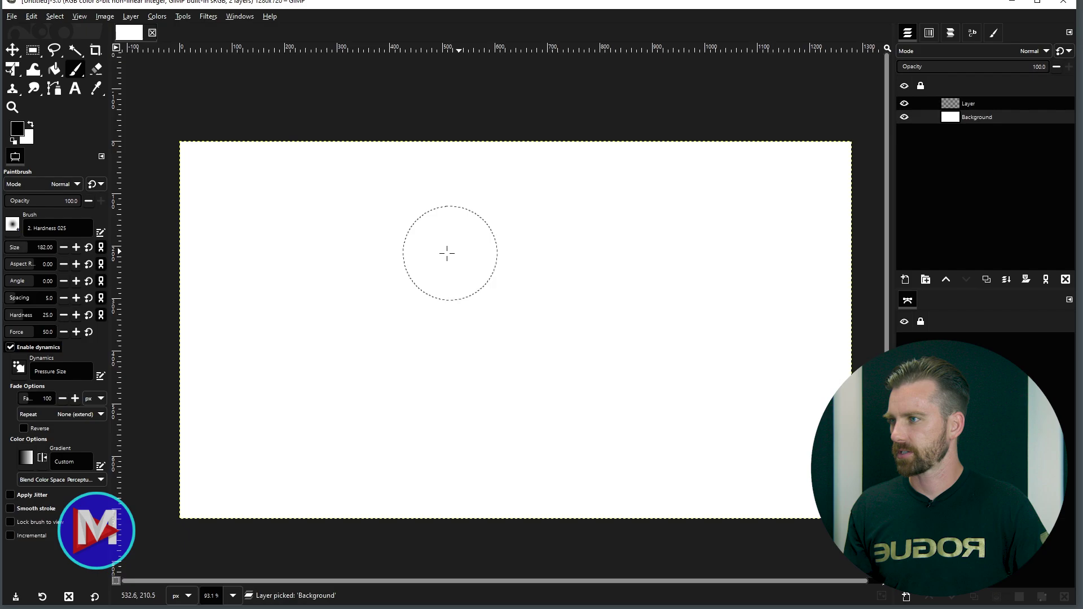
Shrink the brush to size 20 and draw a black oval with a small gap at its bottom.
key(bracketleft)
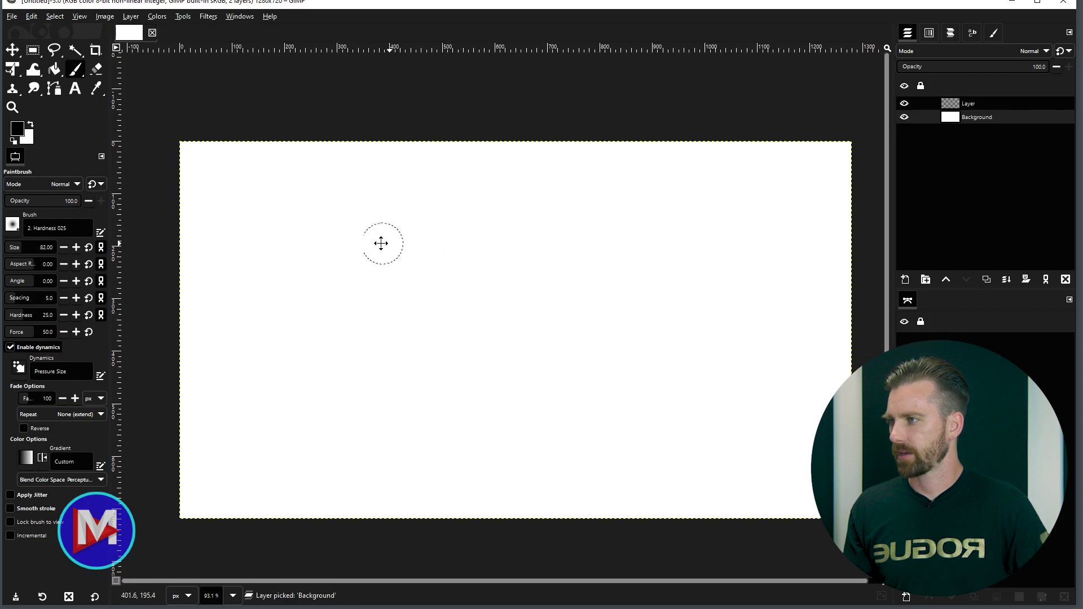
key(bracketleft)
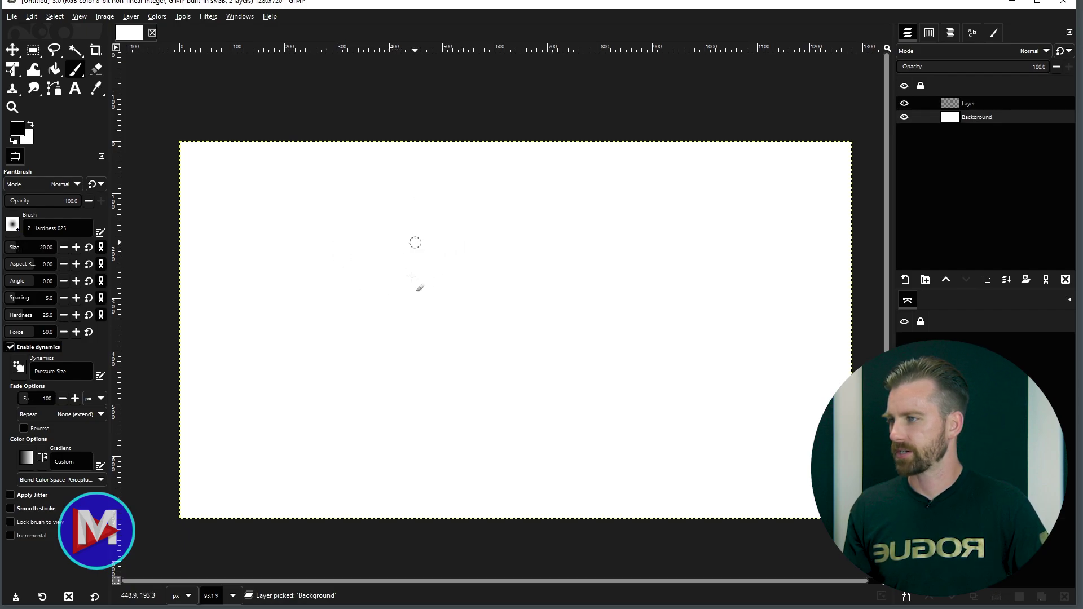
mouse_move(430, 339)
mouse_down()
mouse_move(364, 282)
mouse_move(416, 219)
mouse_move(577, 192)
mouse_move(649, 272)
mouse_move(564, 339)
mouse_move(453, 350)
mouse_up()
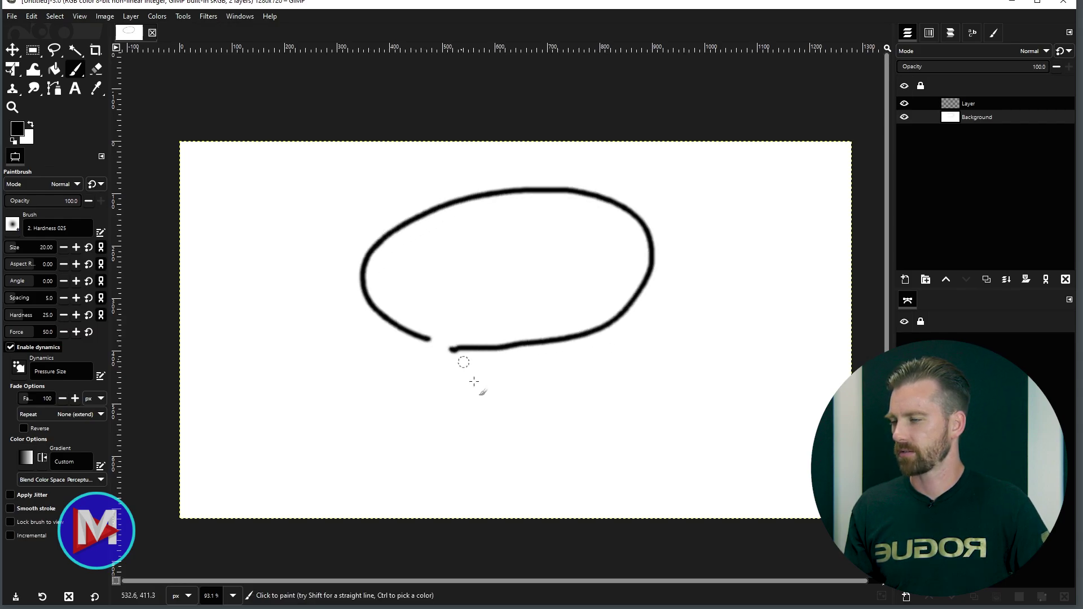
key(shift)
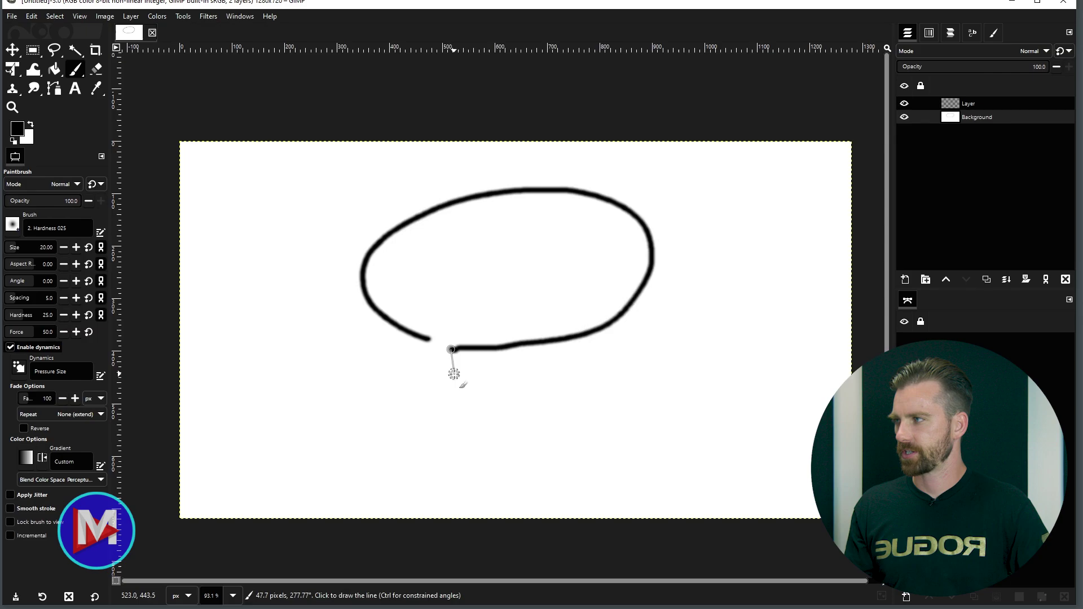
key(shift+b)
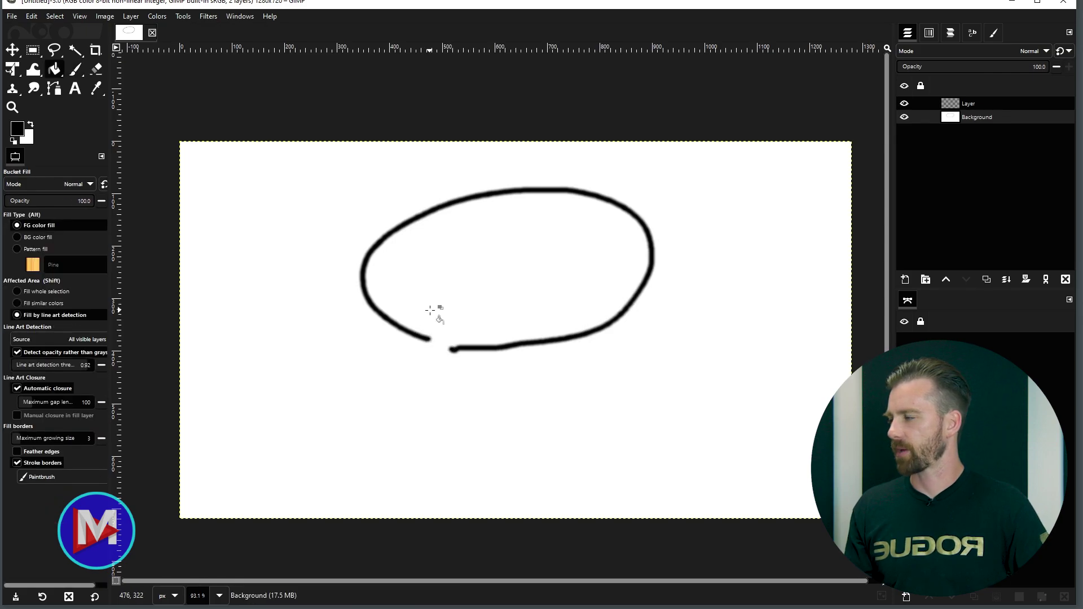
Set the foreground colour to pure red ff0000.
click(17, 134)
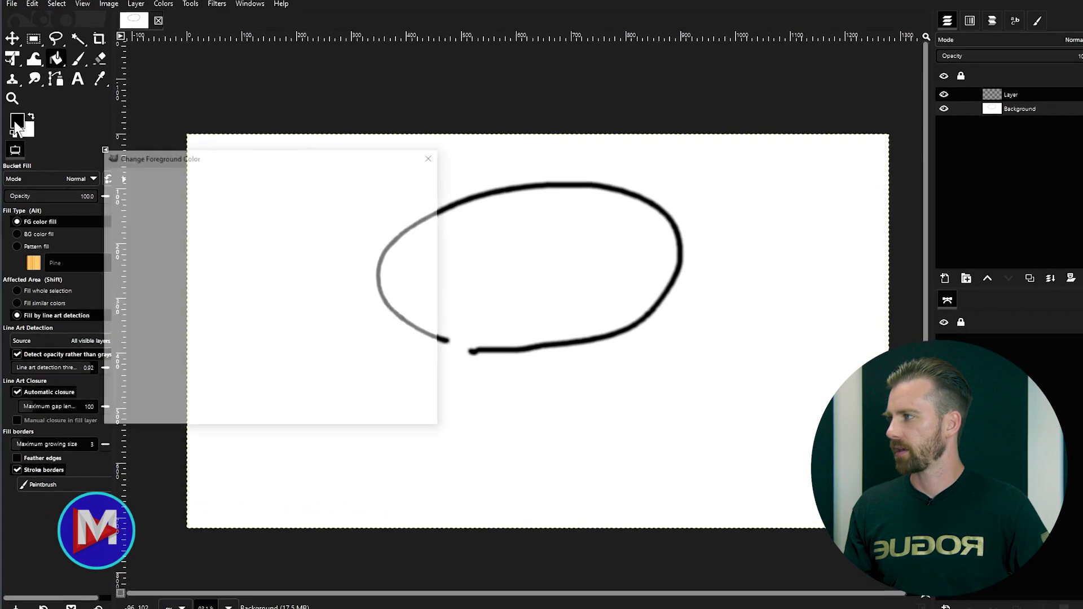
click(226, 227)
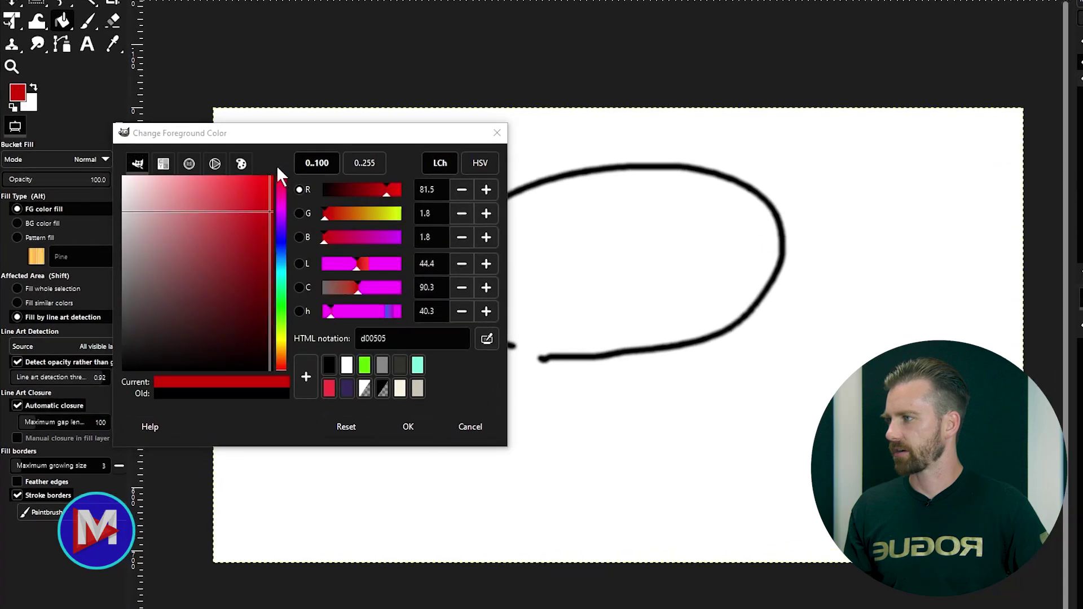
click(270, 176)
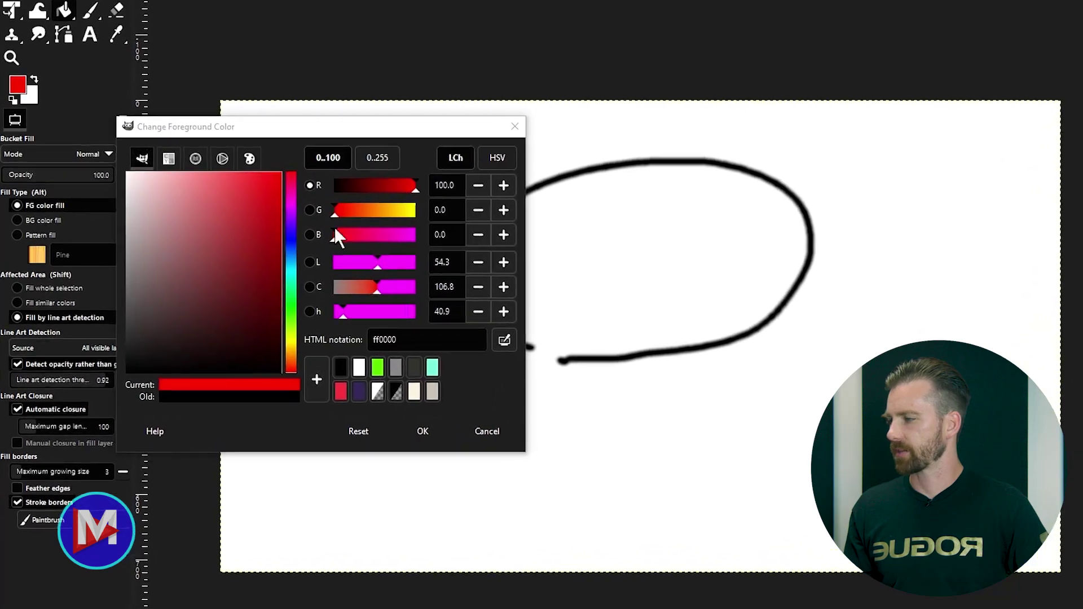
click(433, 433)
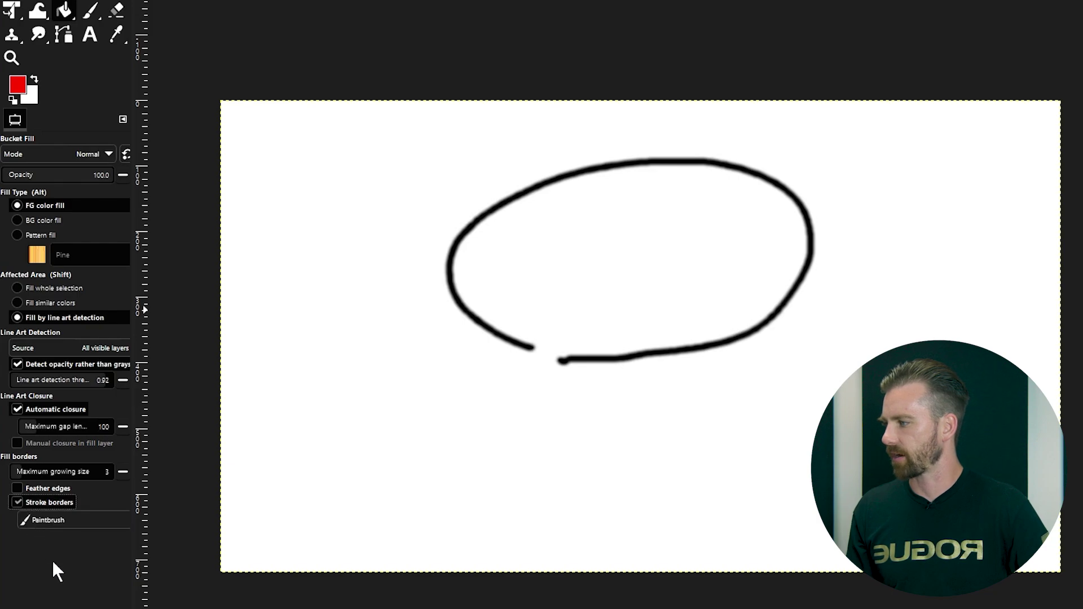
Keep Paintbrush as the brush used for Bucket Fill's Stroke borders.
click(39, 519)
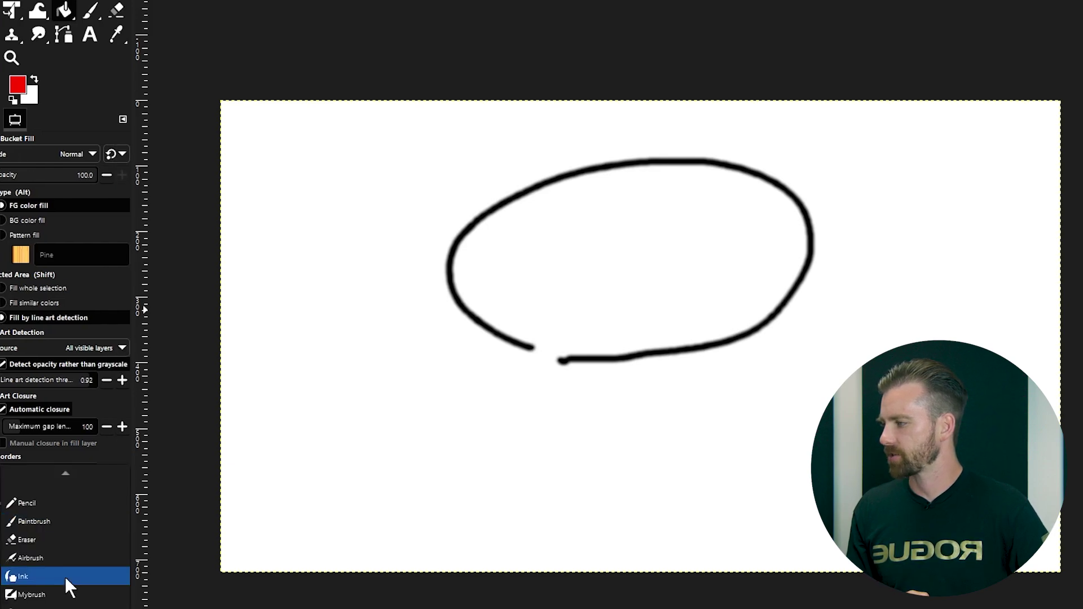
scroll(65, 541, down, 1)
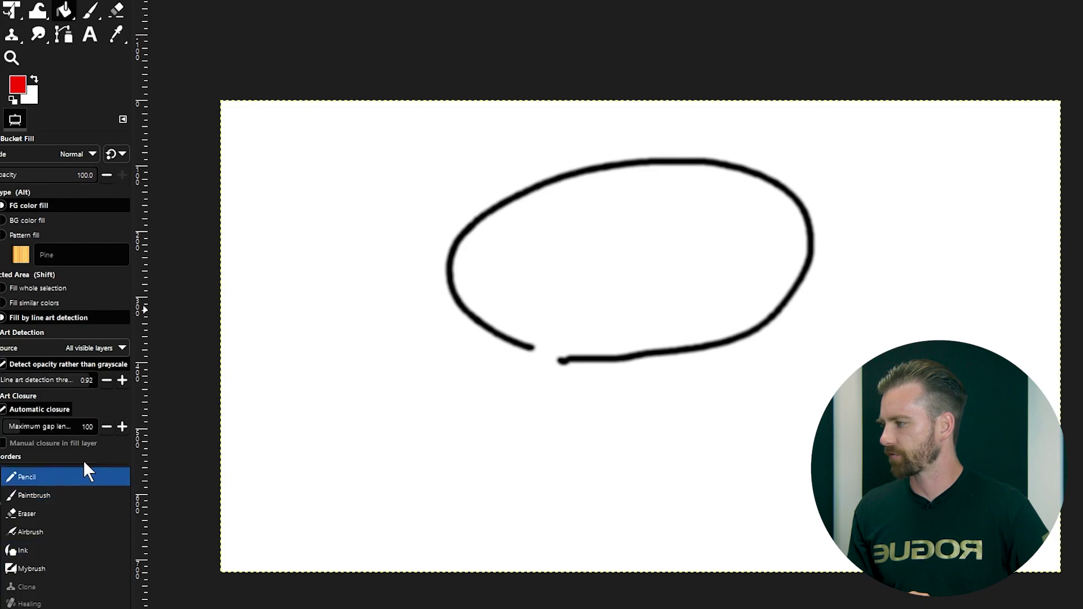
click(126, 455)
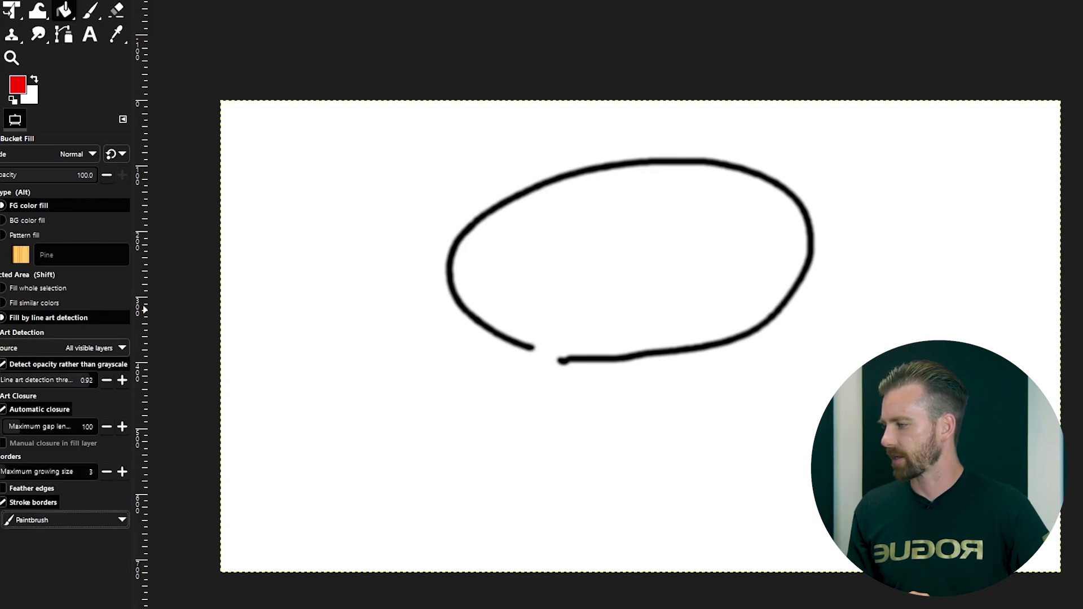
scroll(66, 336, left, 1)
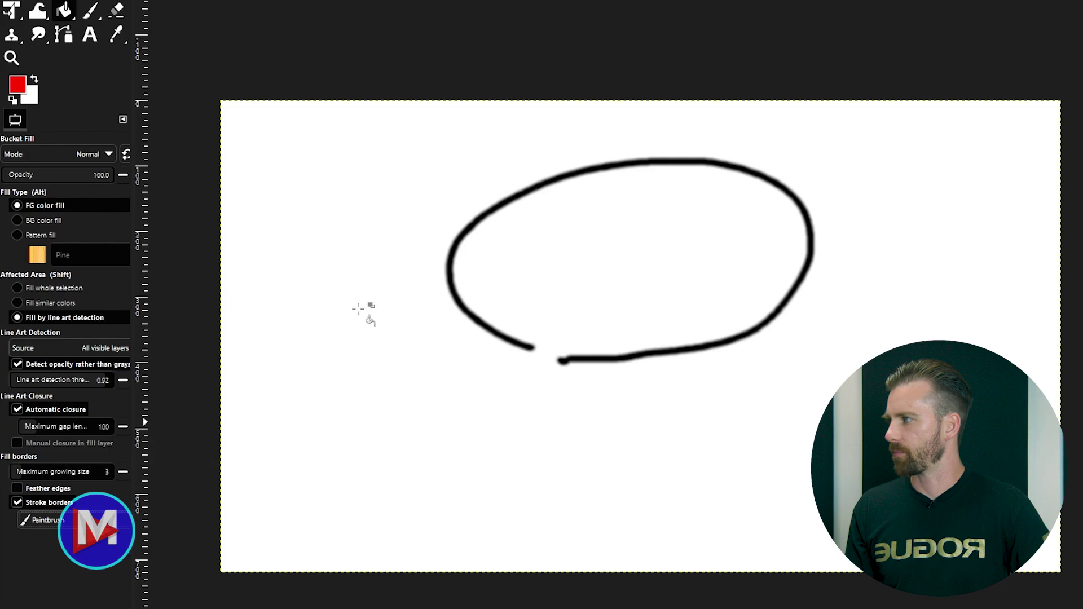
Fill the gapped oval red by line art detection, comparing results with Stroke borders off and on.
click(594, 261)
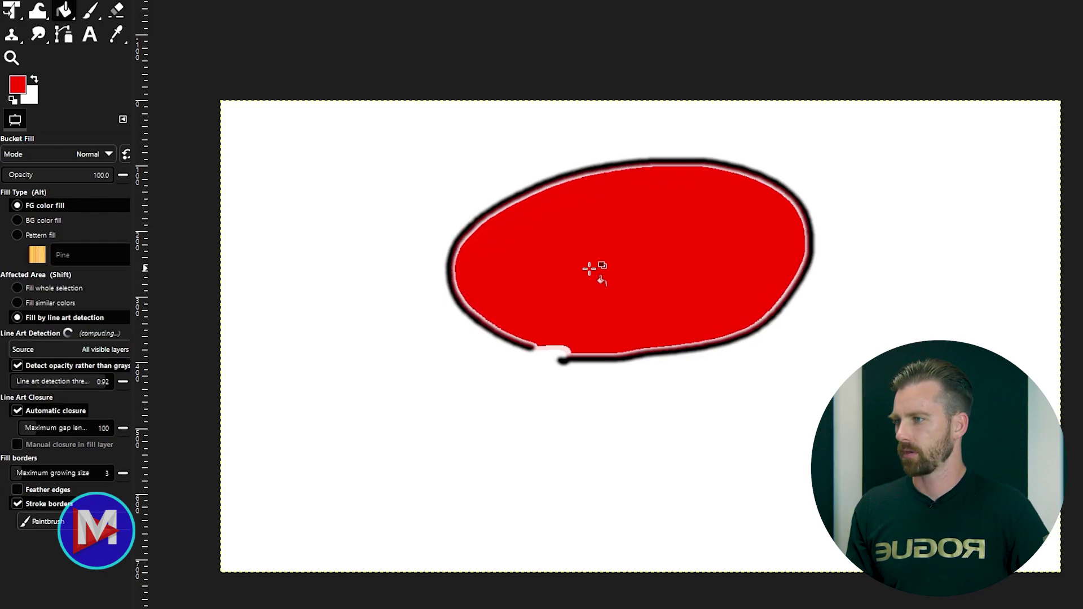
click(17, 502)
key(ctrl+z)
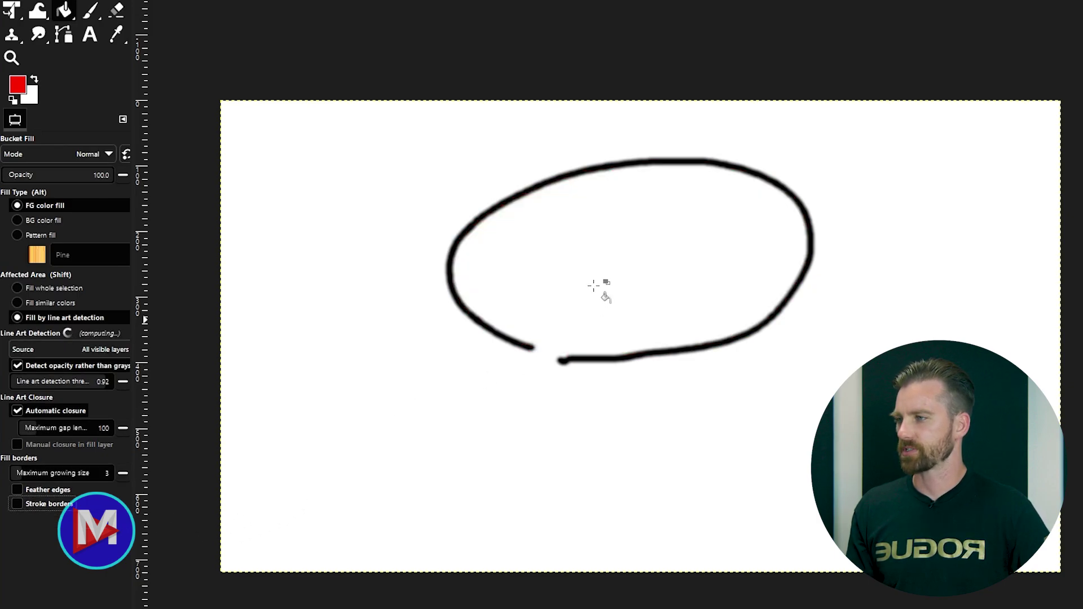
click(606, 234)
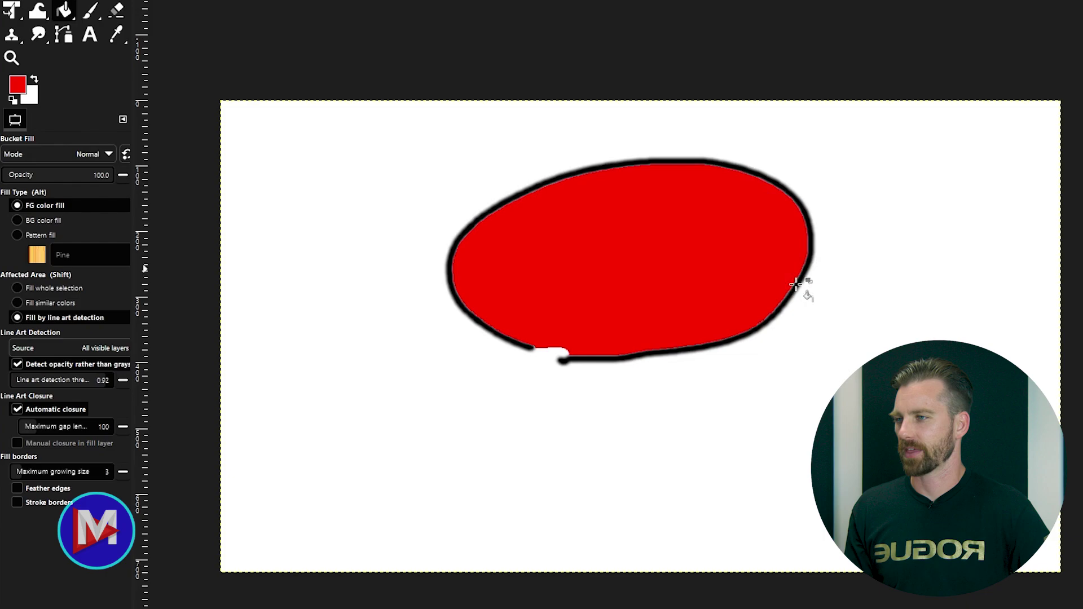
key(ctrl+z)
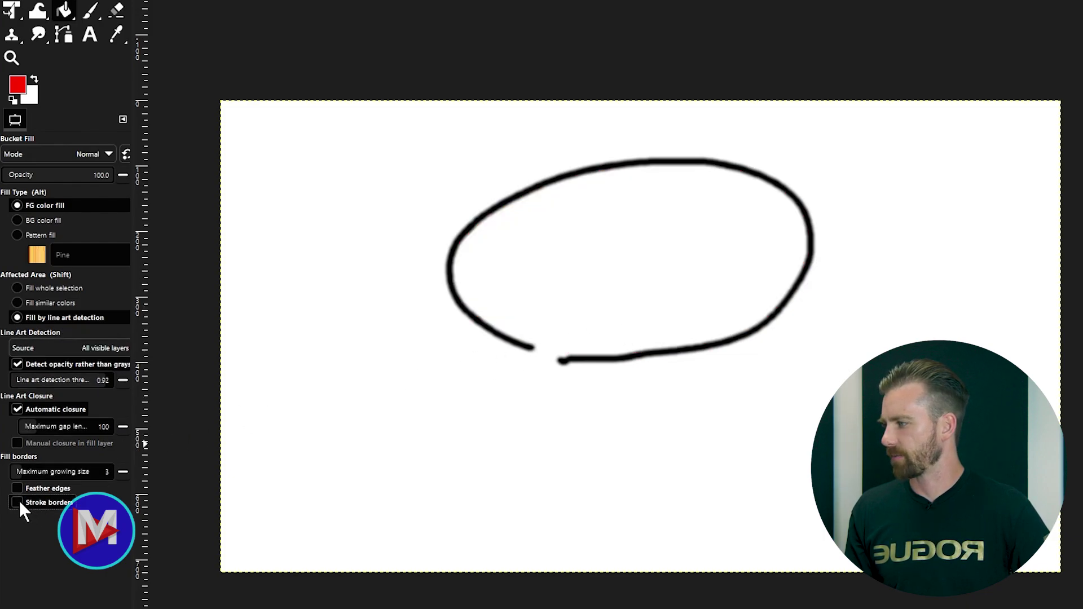
click(18, 503)
click(570, 308)
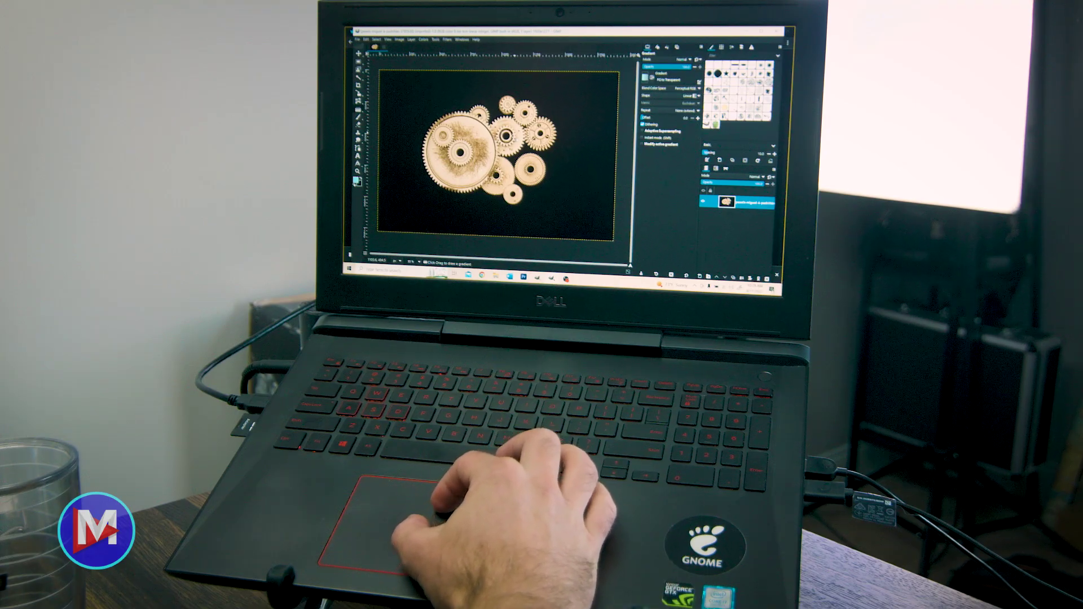
Zoom into the gears image, enlarge its layer thumbnail preview, and open the gradient list.
scroll(496, 153, up, 5)
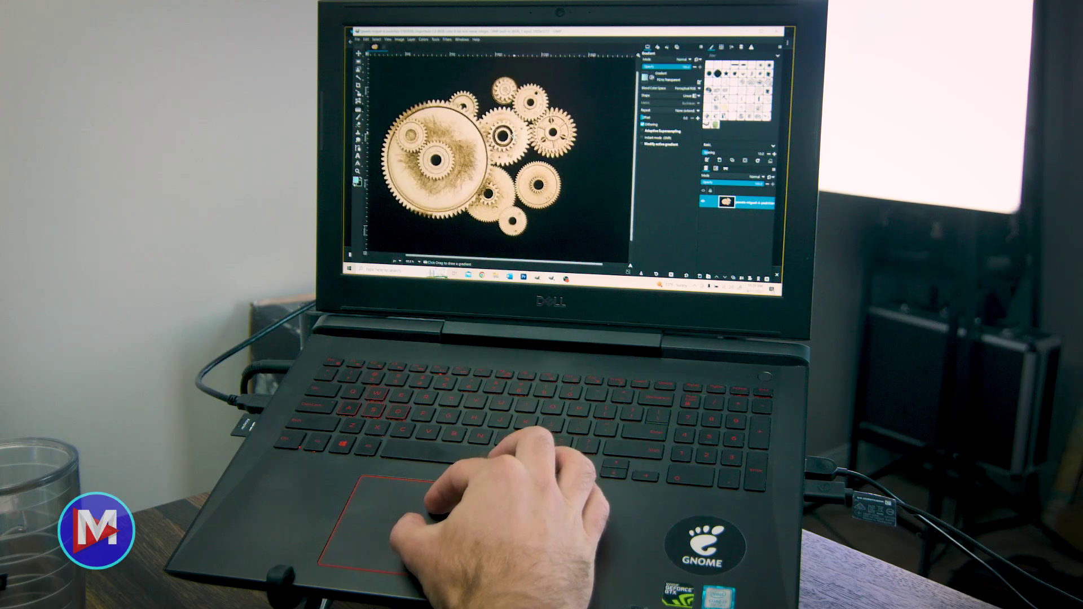
scroll(510, 125, down, 3)
scroll(511, 125, up, 4)
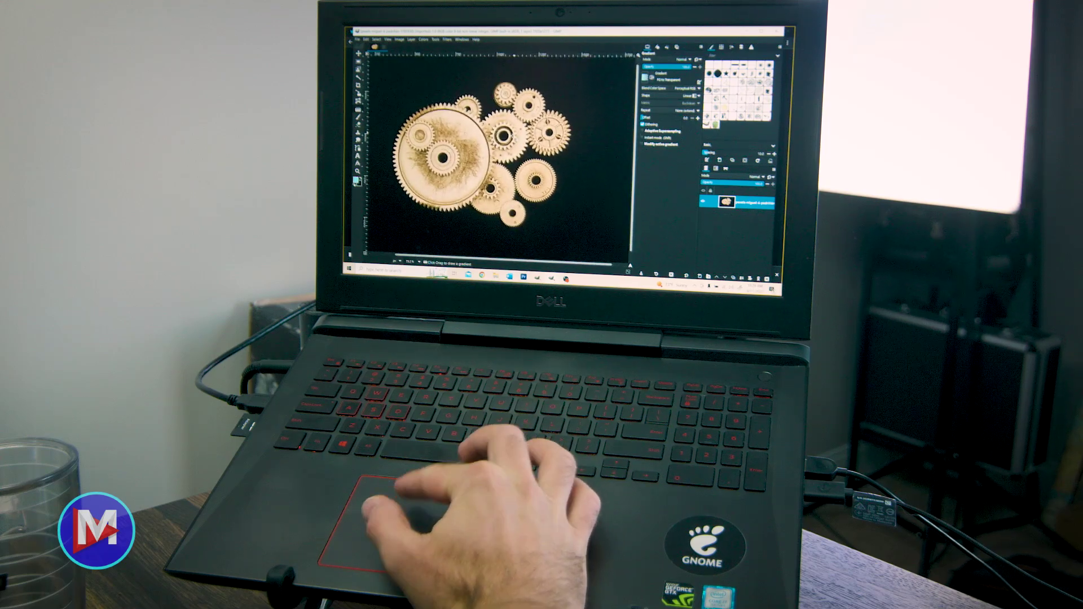
click(723, 211)
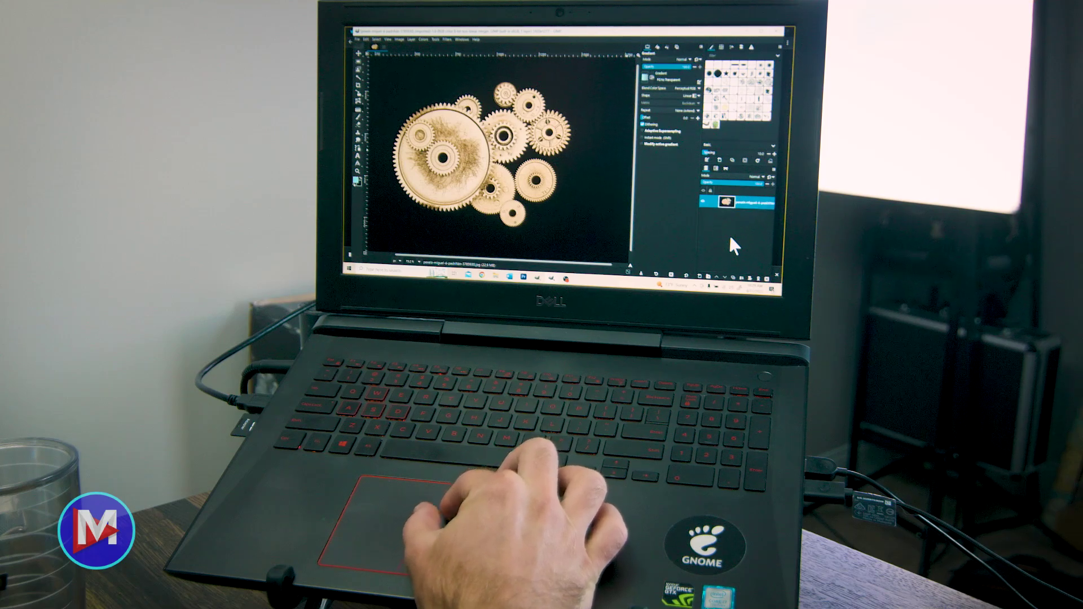
click(646, 82)
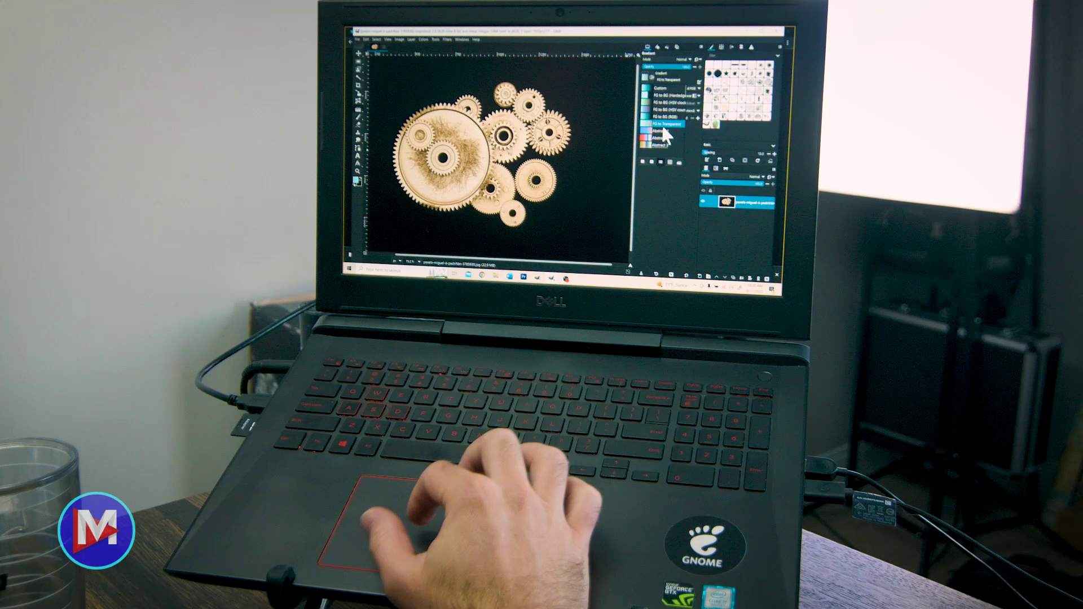
scroll(666, 136, up, 1)
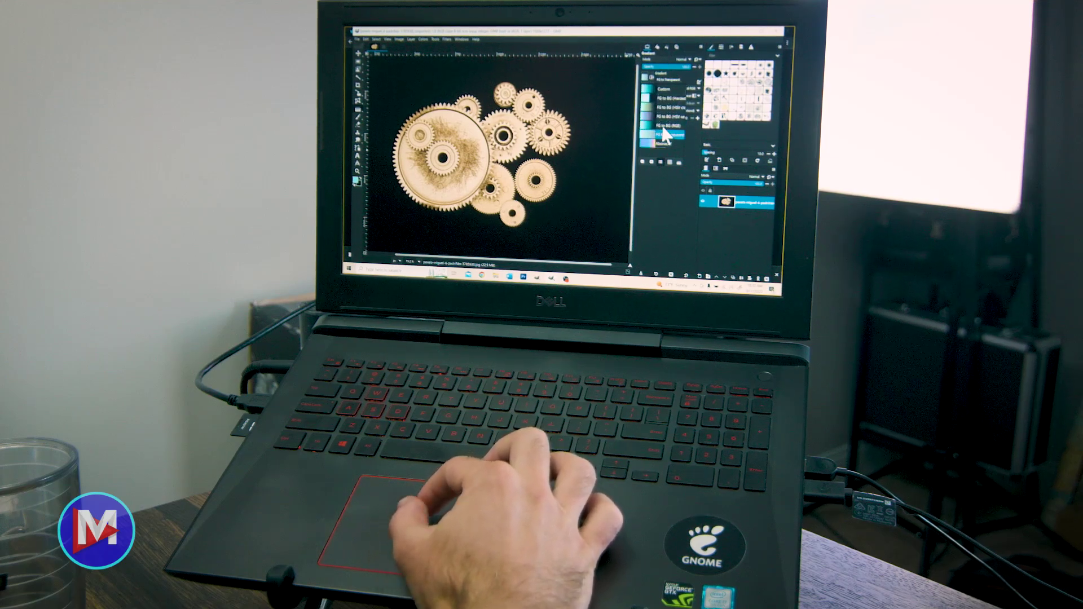